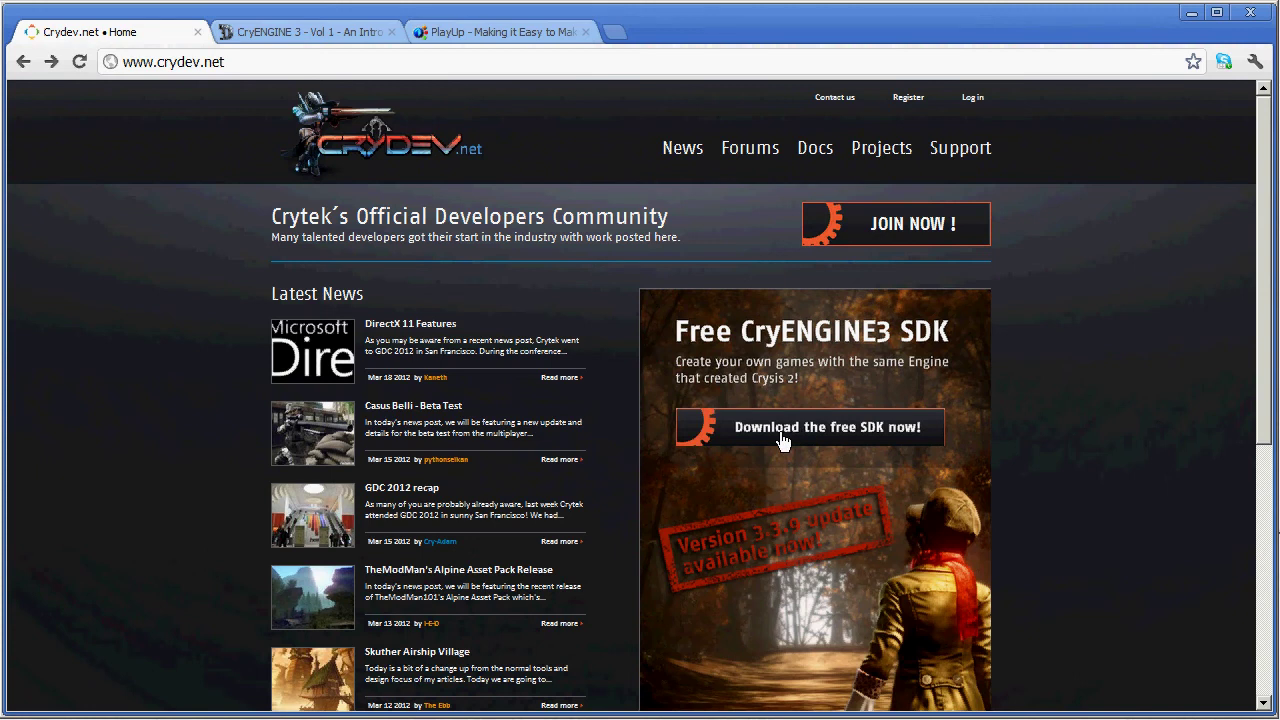
- Go to the CryENGINE 3 Free SDK 3.3.9 (951.49 MB) download page via 'Download the free SDK now!'
left_click(860, 432)
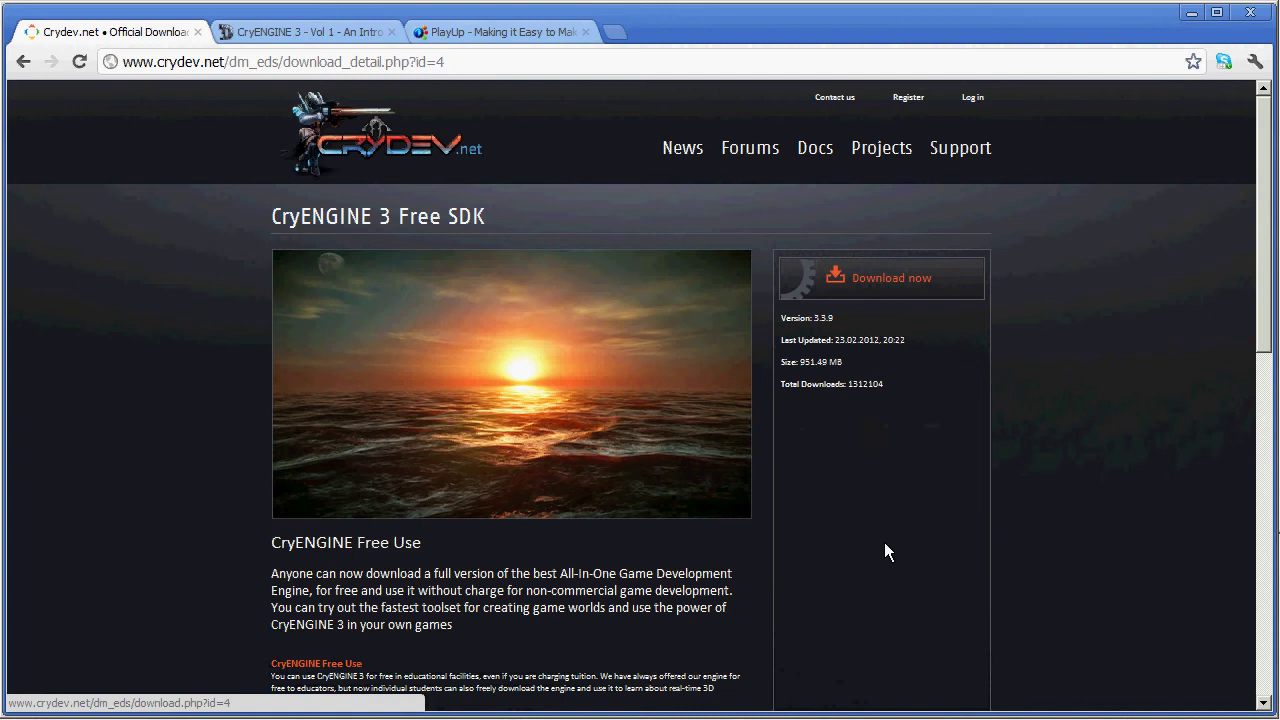
- Extract the SDK zip in Crytek into a CryENGINE_PC_v3_3_9_3410_FreeSDK folder
left_click(1191, 14)
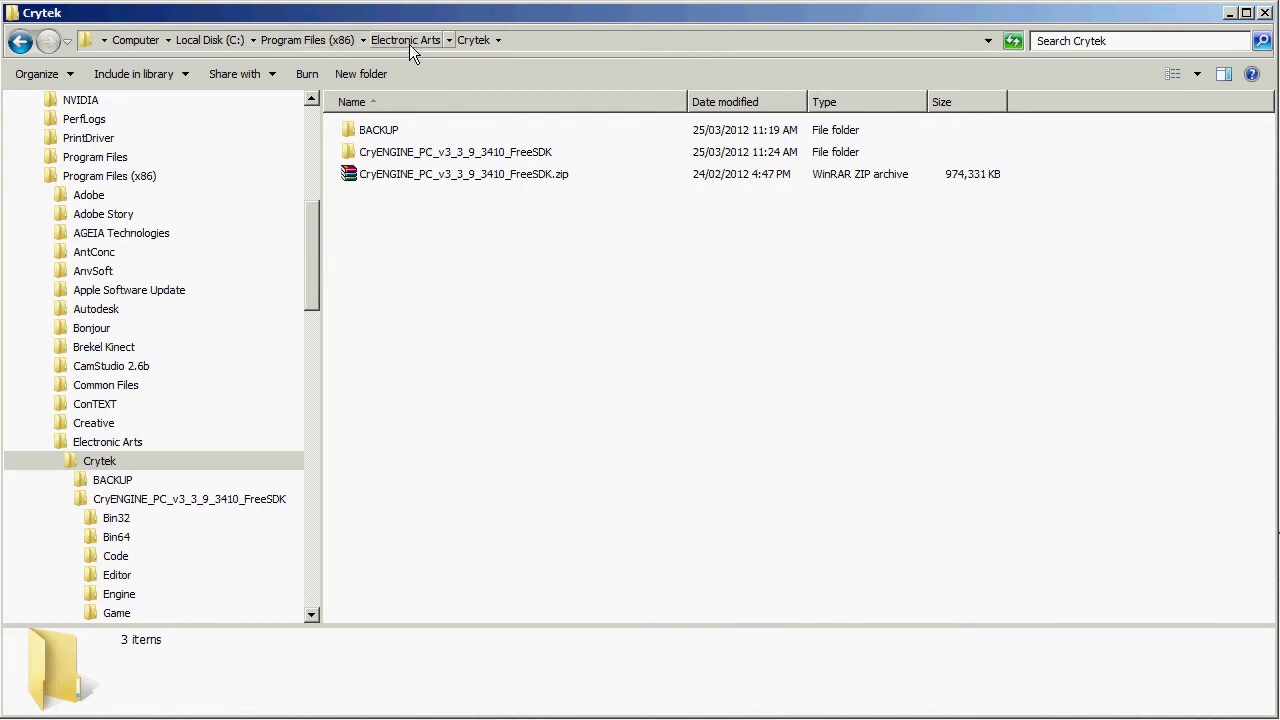
right_click(519, 180)
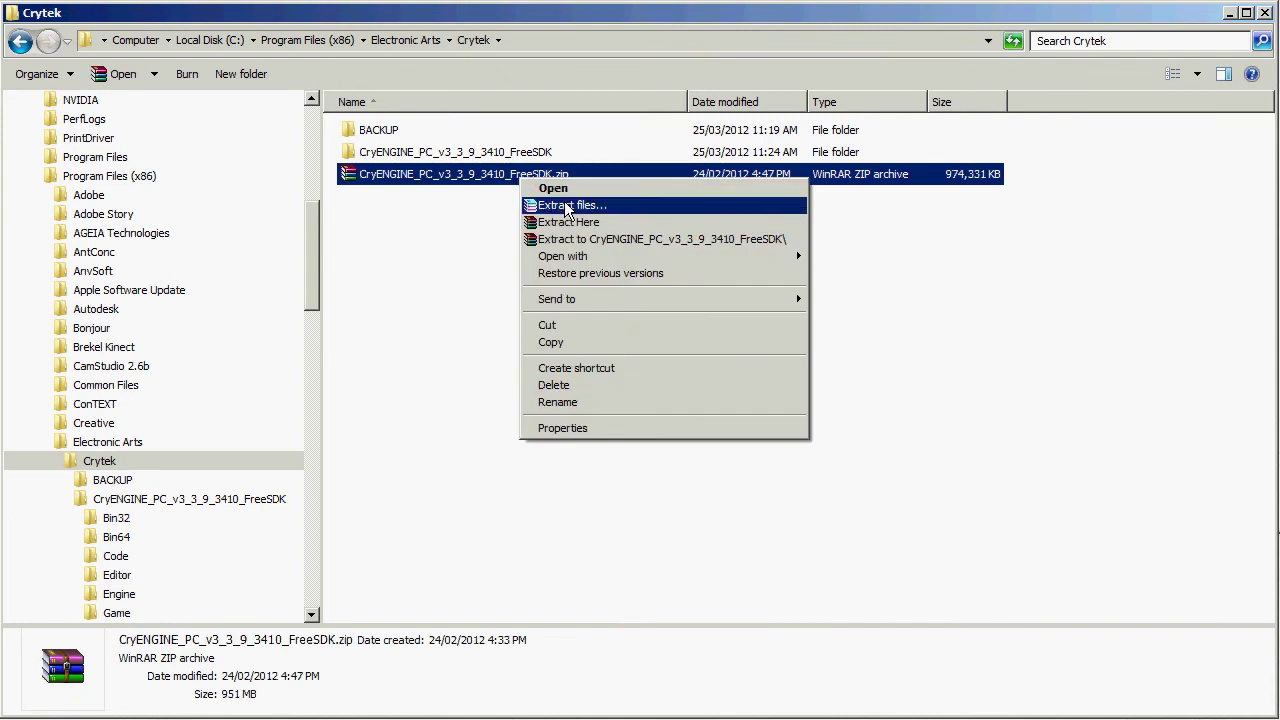
left_click(614, 239)
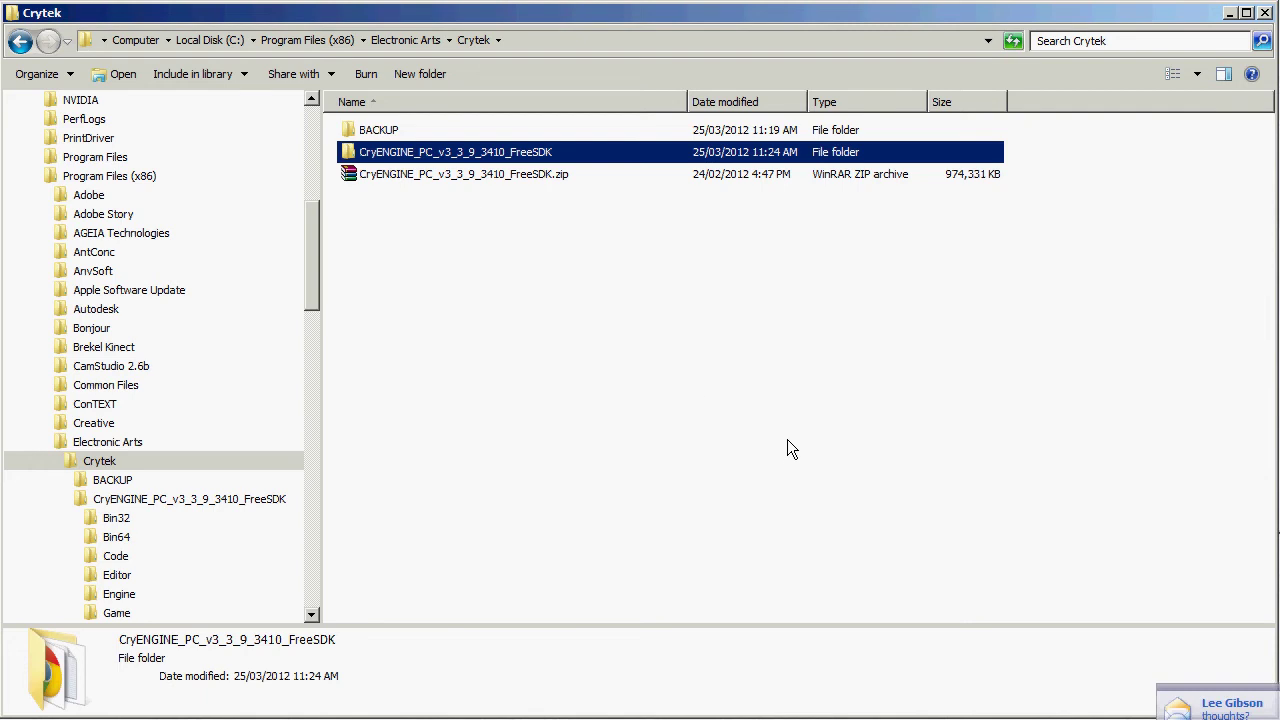
- Rename the CryENGINE_PC_v3_3_9_3410_FreeSDK folder to ARCH1101_Lowe
left_click(540, 155)
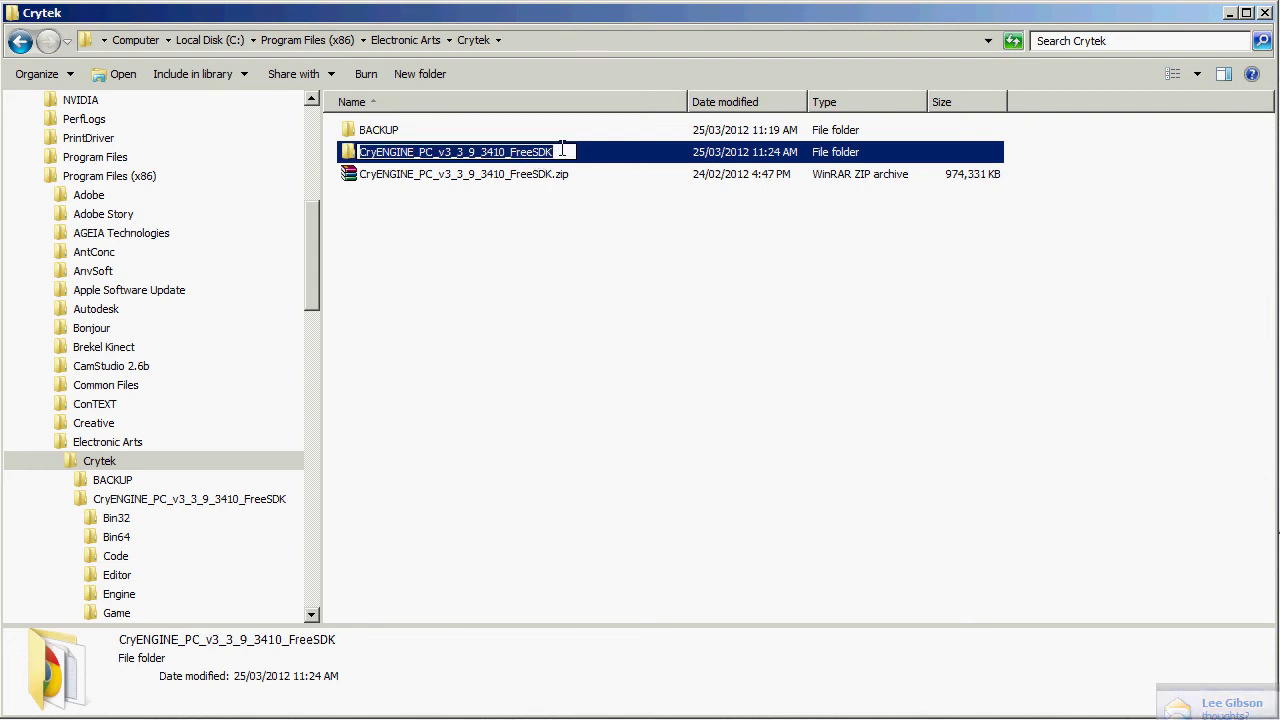
left_click_drag(553, 152, 358, 152)
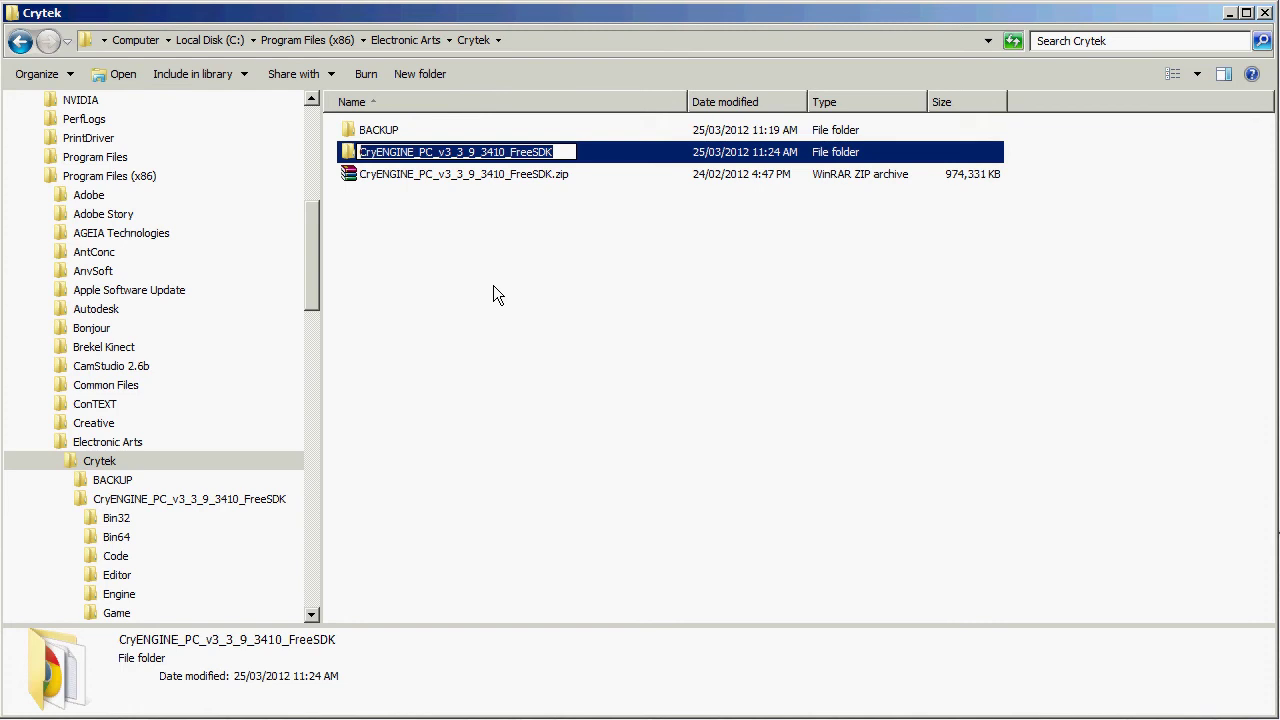
type("ARCH1101")
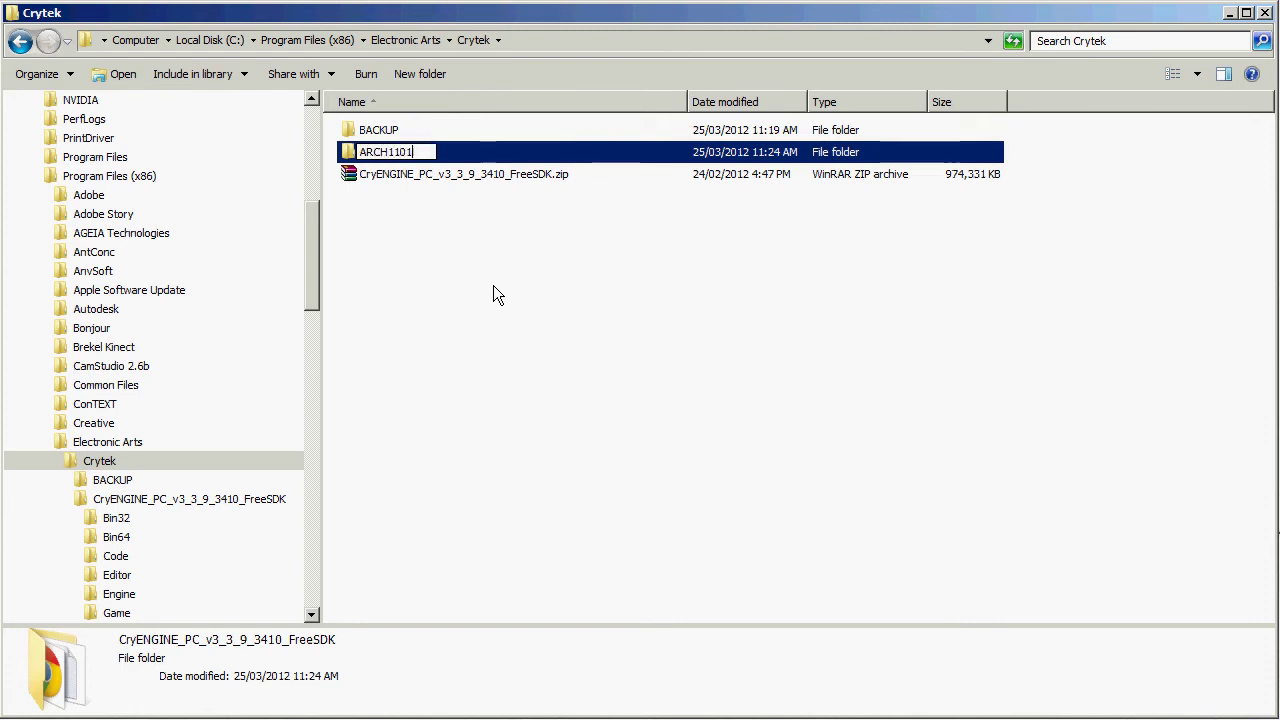
type("_Lowe")
key("Return")
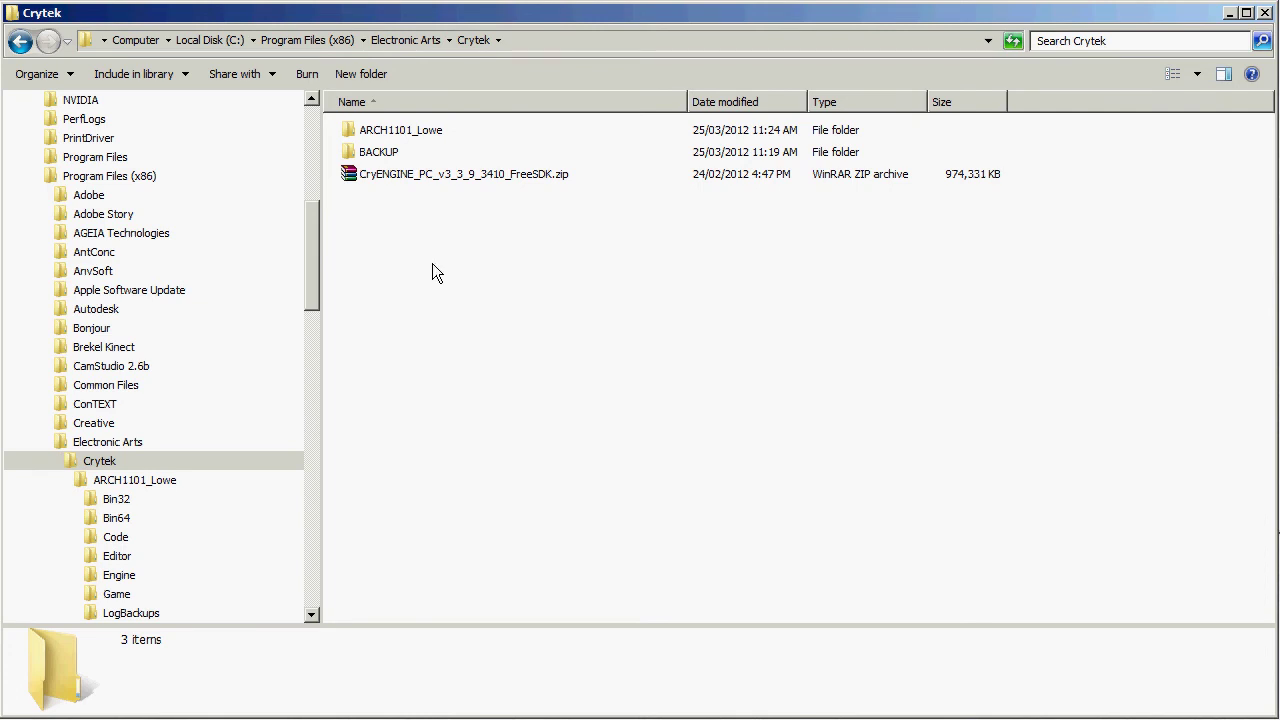
- Run Editor.exe from ARCH1101_Lowe\Bin64 to bring up the CryDev Login window
mouse_move(424, 140)
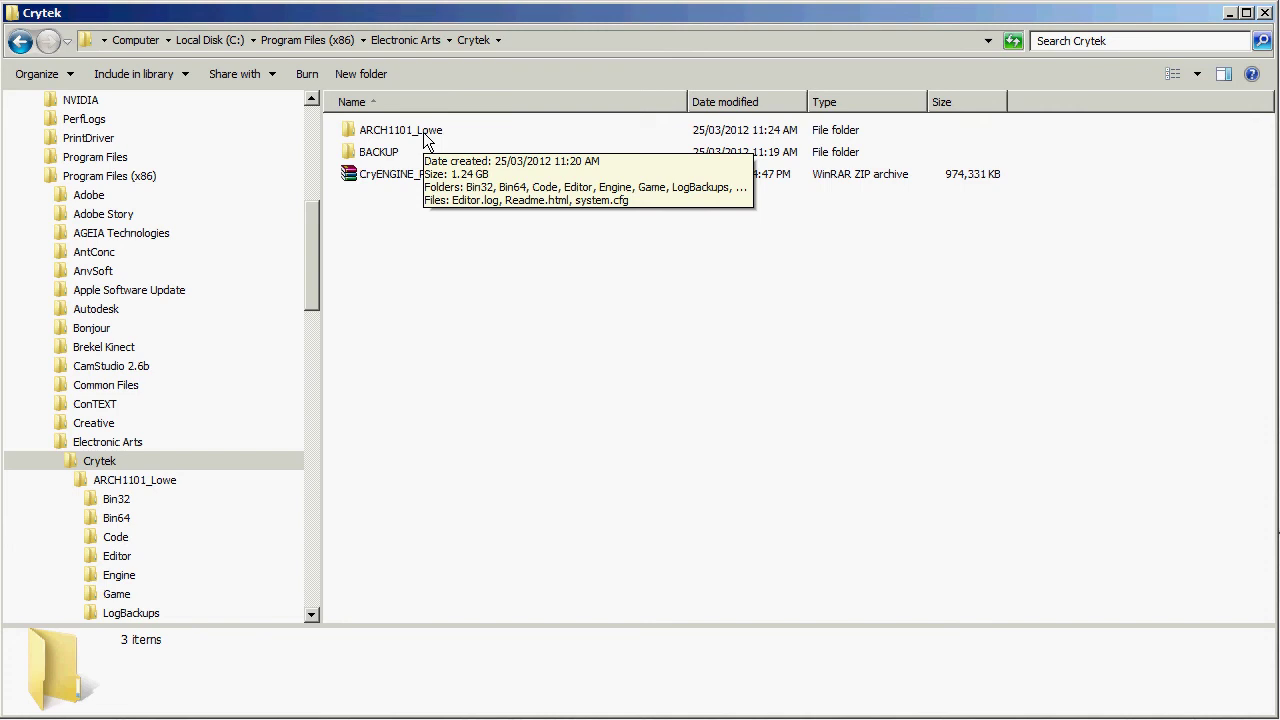
double_click(424, 138)
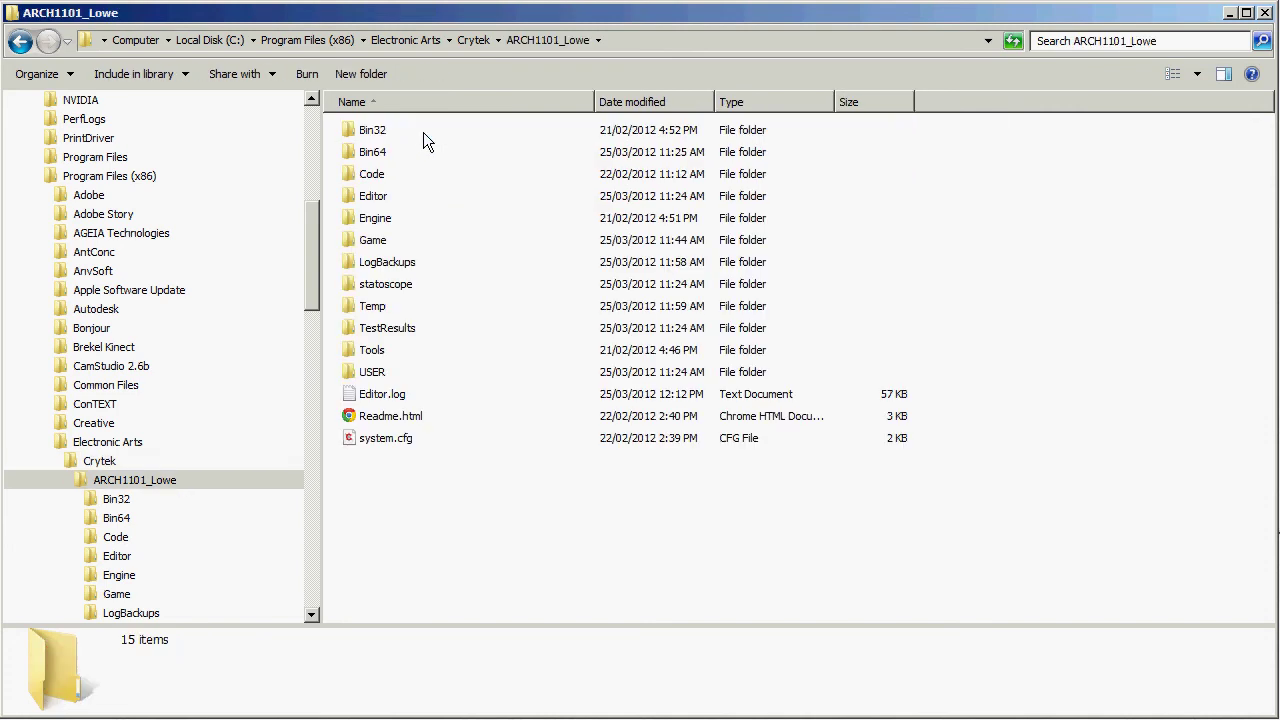
double_click(372, 152)
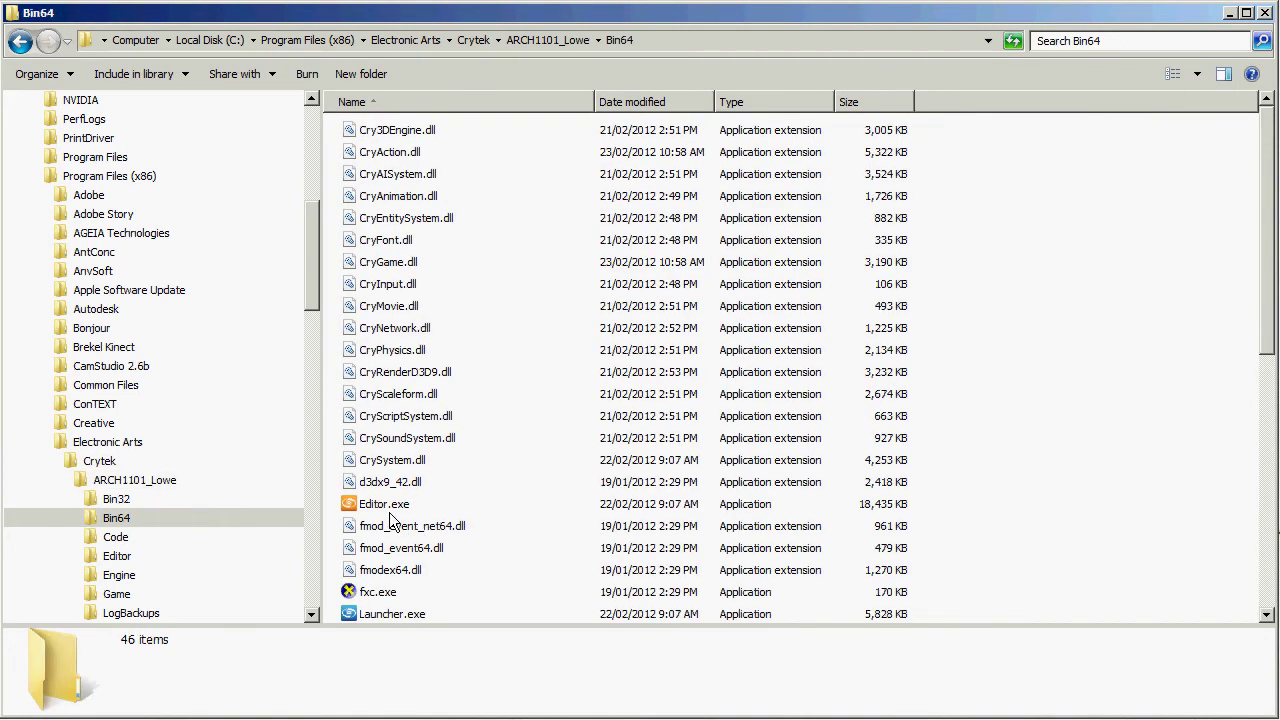
right_click(396, 510)
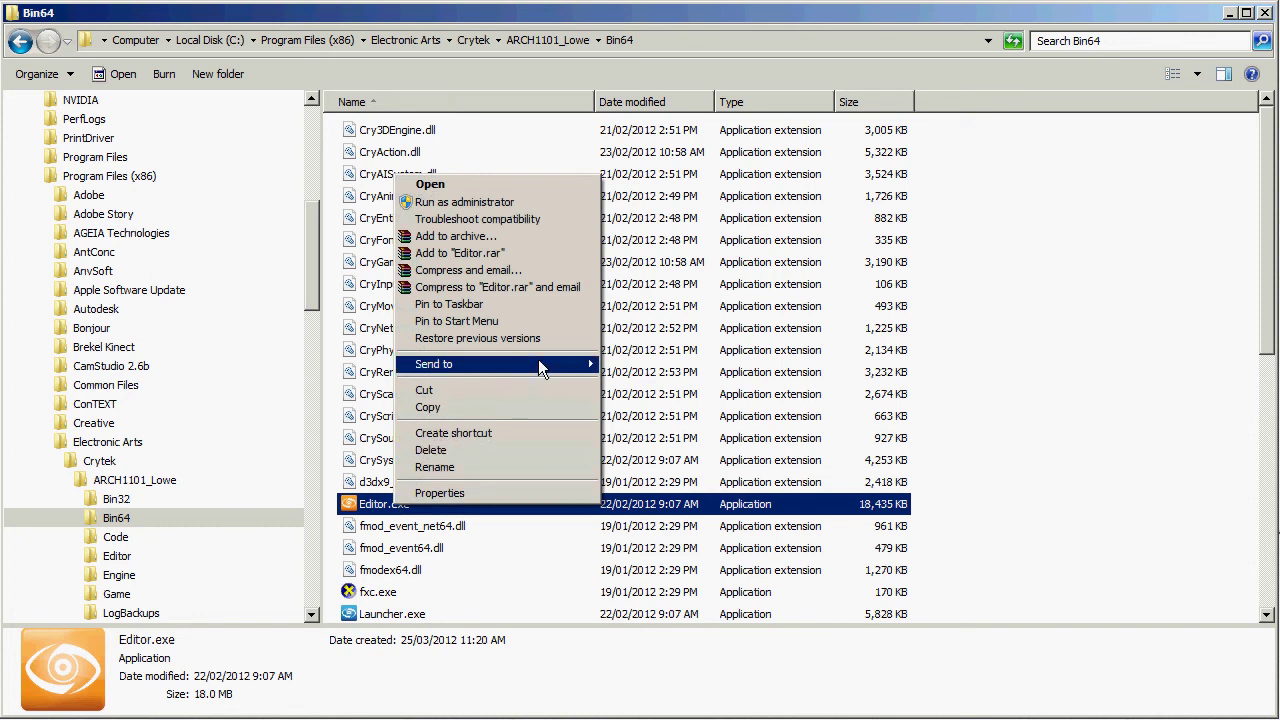
mouse_move(539, 362)
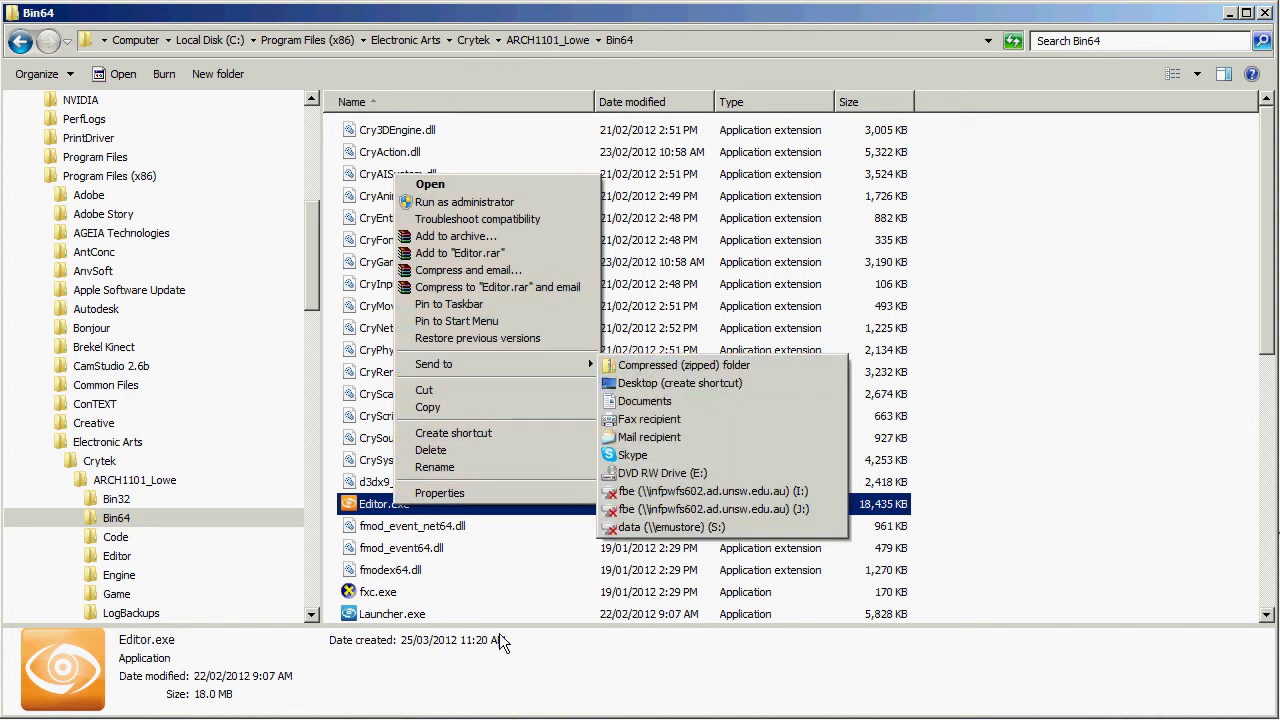
left_click(440, 526)
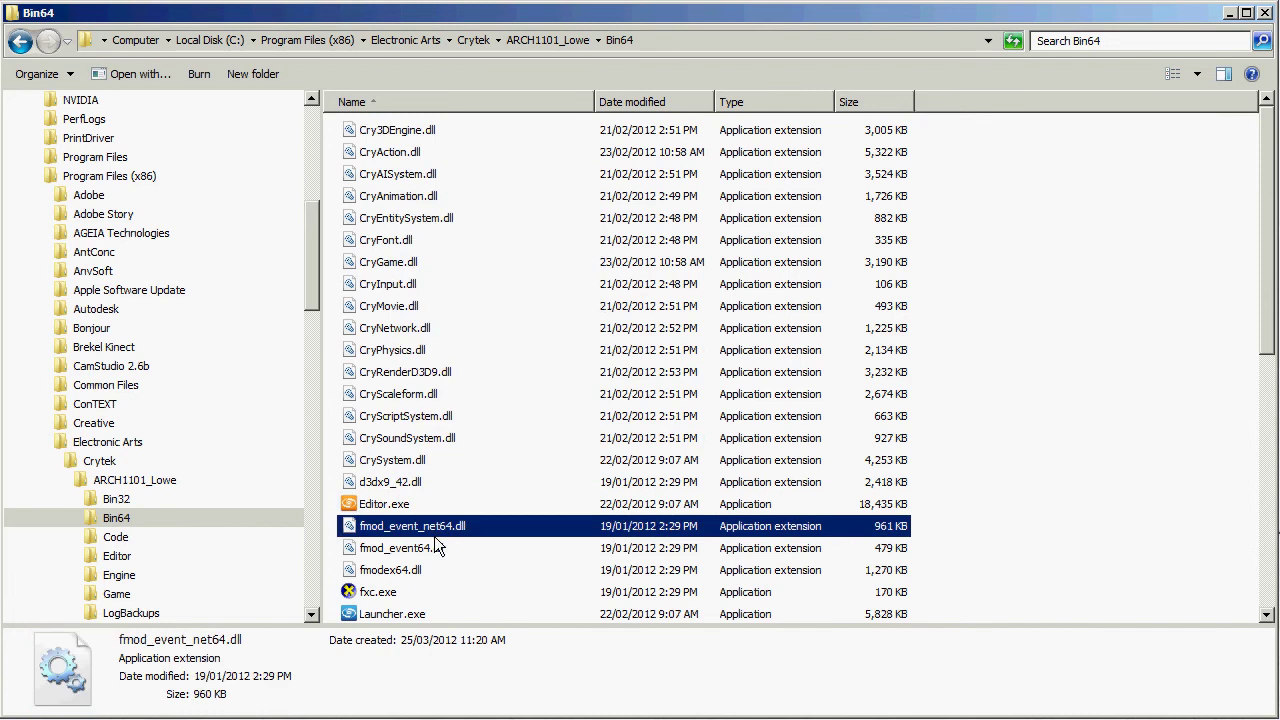
left_click(388, 508)
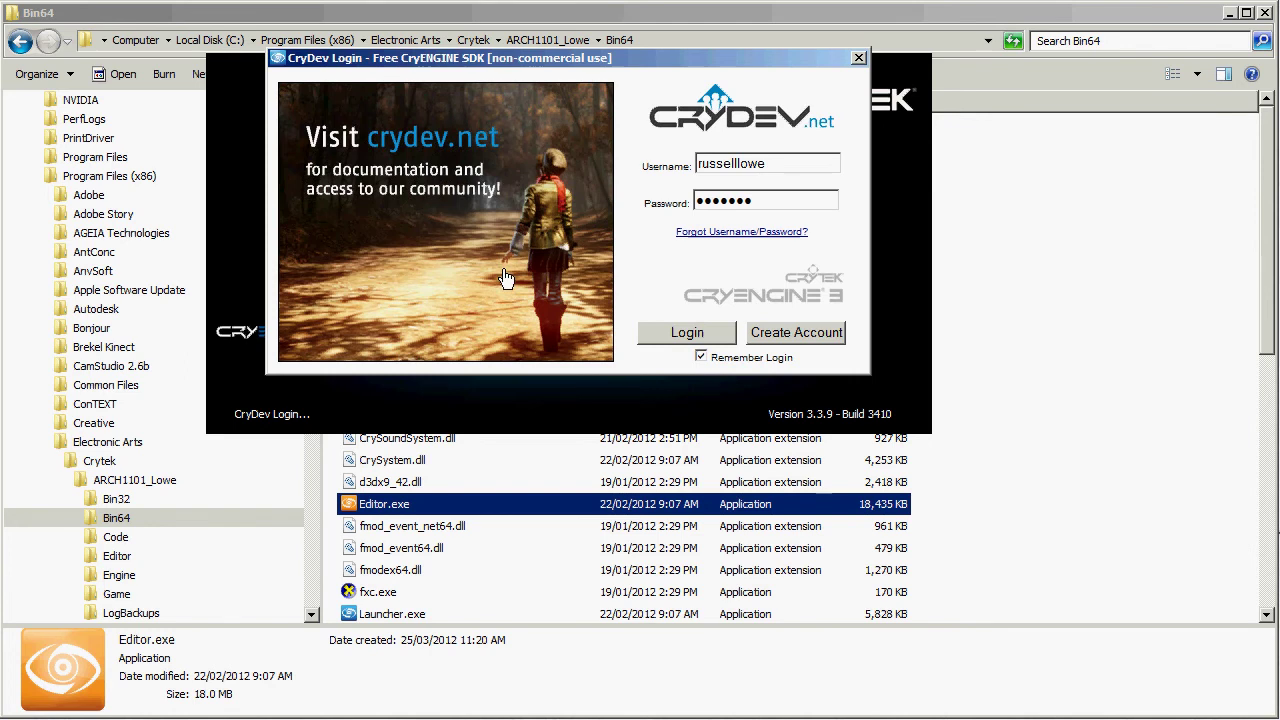
- Log in to CryDev and let Sandbox 3.3.9 load an empty Untitled level
left_click(703, 334)
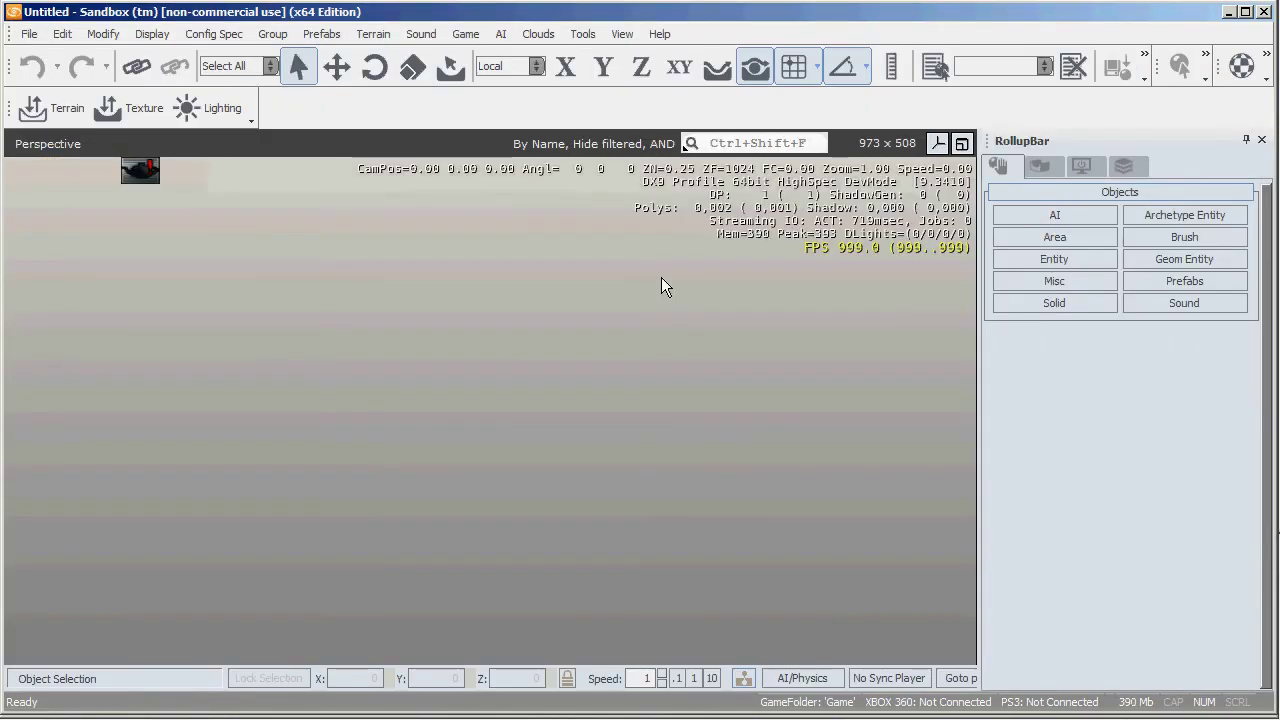
- Start a new level named ARCH1101_Lowe_Demo02 from the File menu
left_click(29, 36)
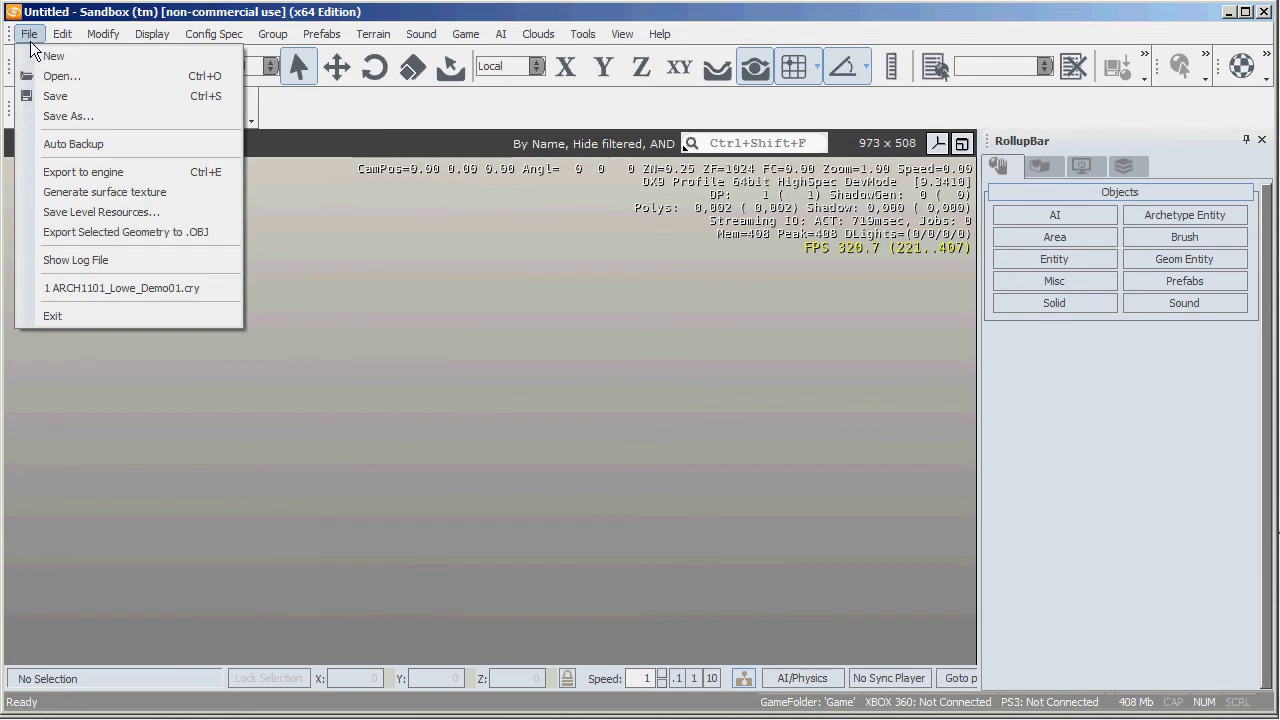
left_click(63, 58)
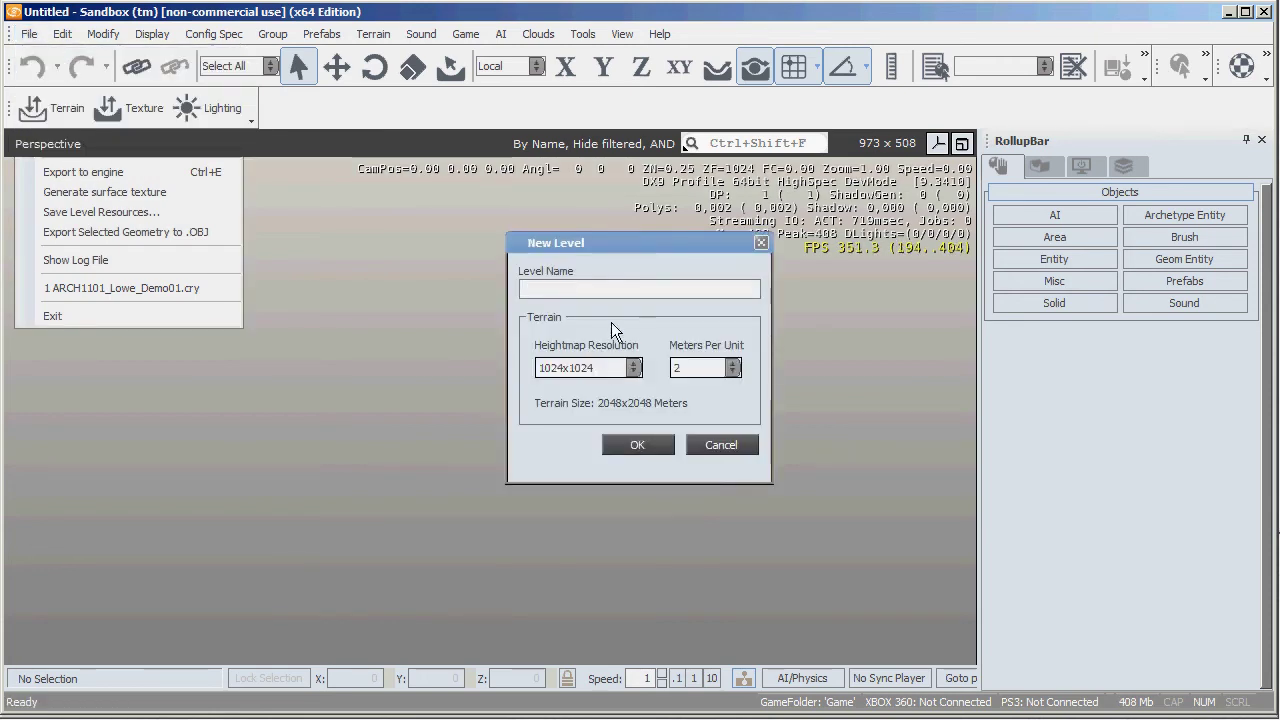
type("ARCH1101")
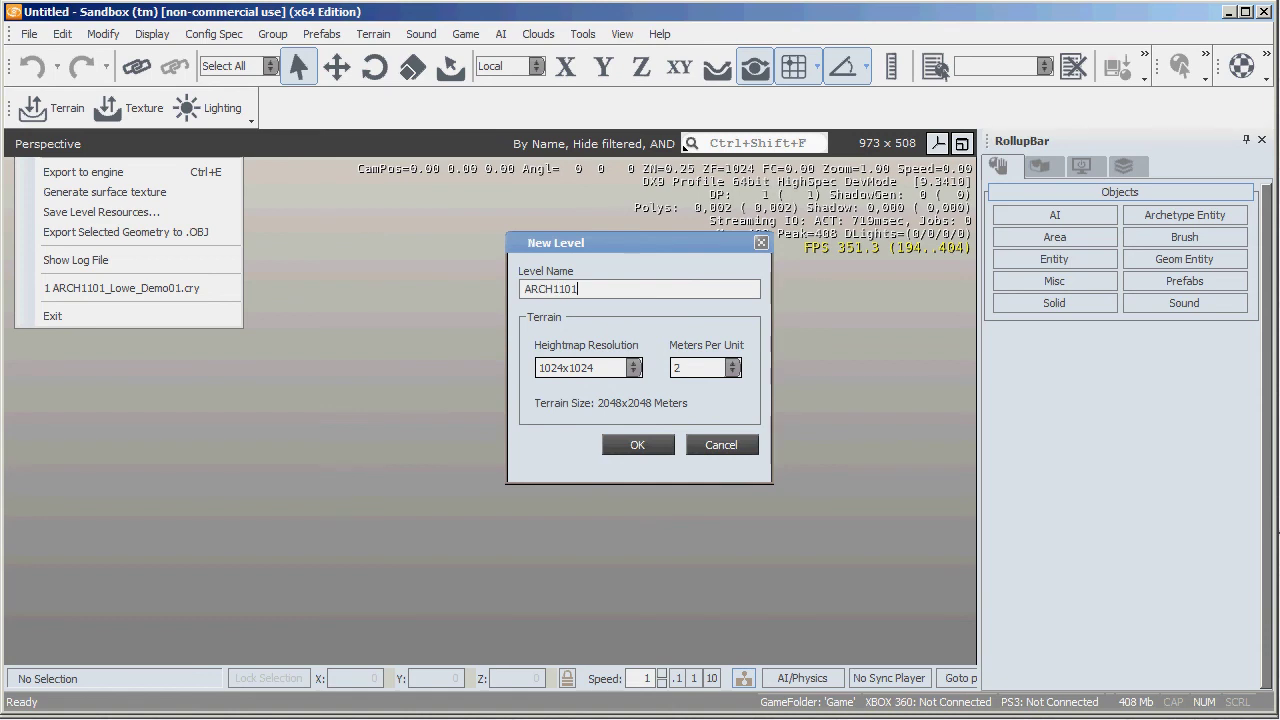
type("_Lowe_Demo02")
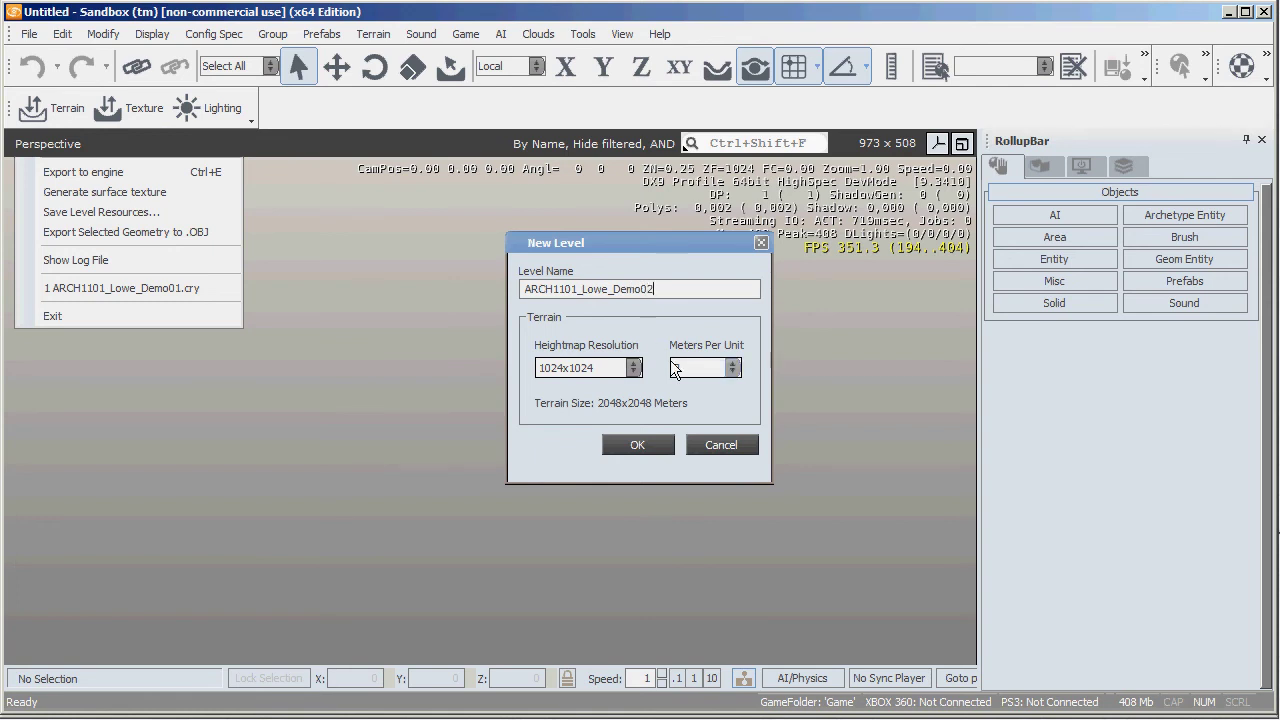
- Set heightmap resolution to 2048x2048 and meters per unit to 1, then confirm
left_click(633, 368)
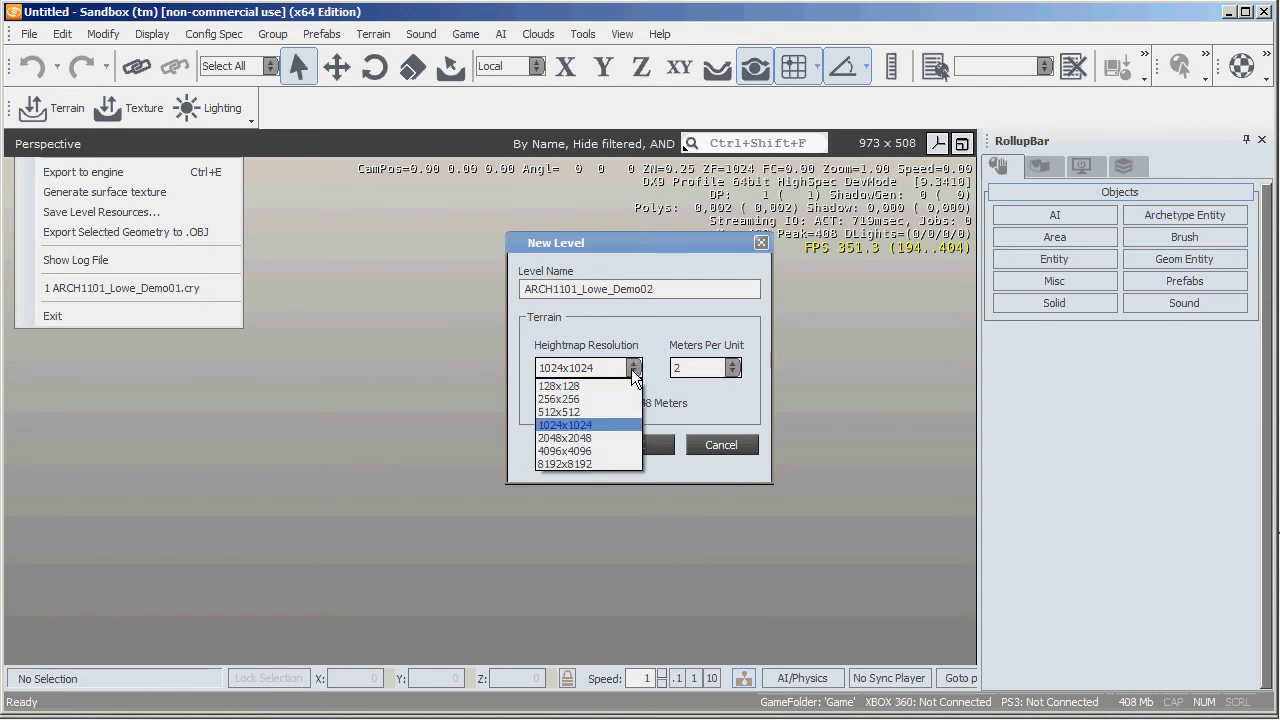
left_click(601, 436)
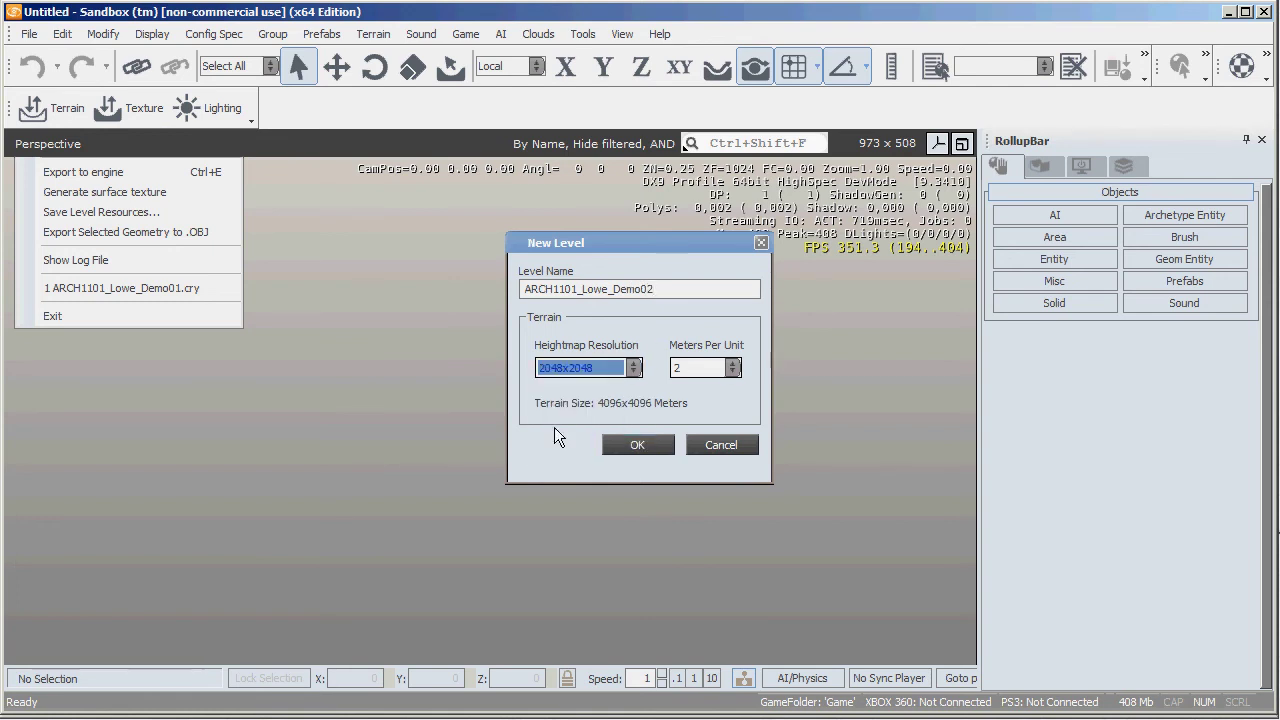
left_click(733, 368)
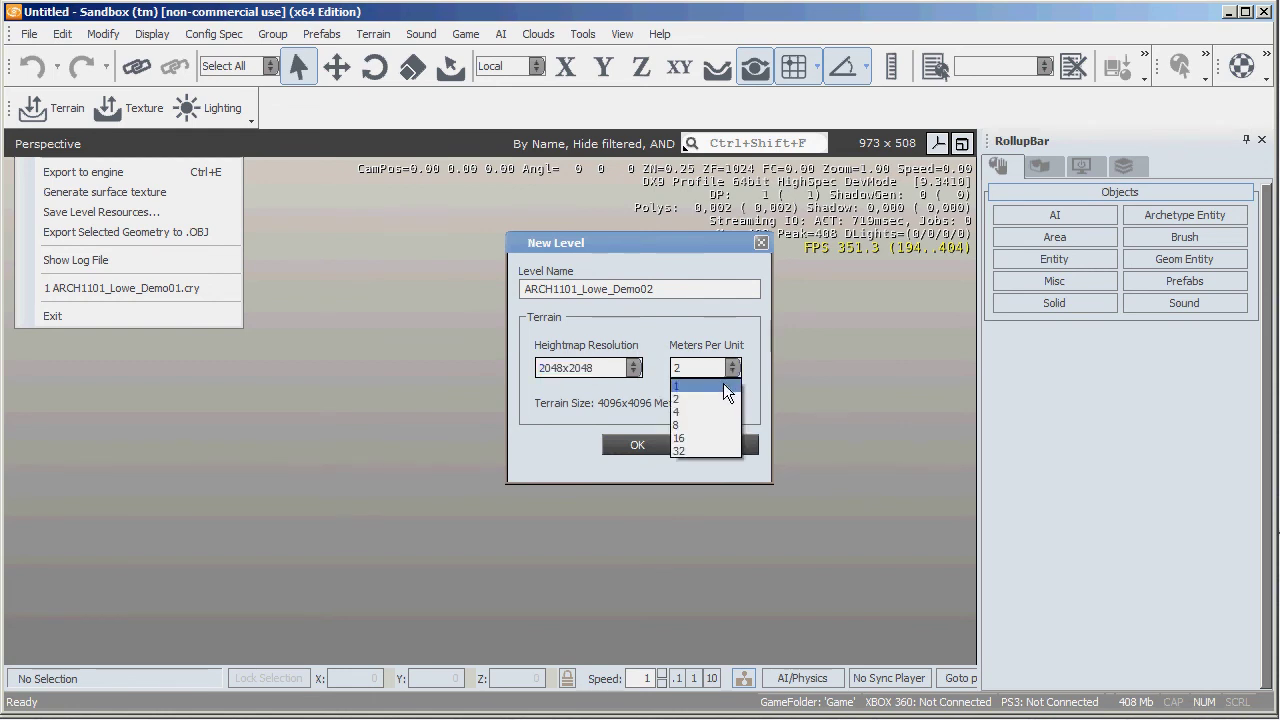
left_click(721, 383)
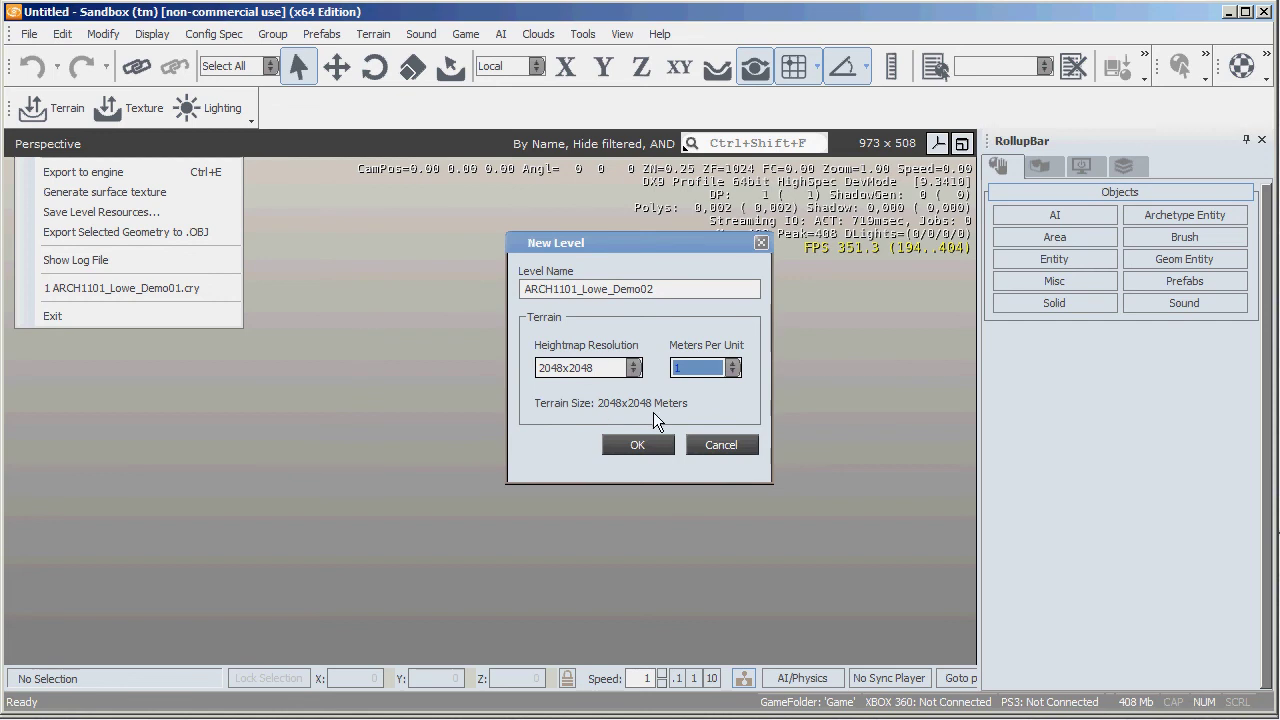
left_click(640, 443)
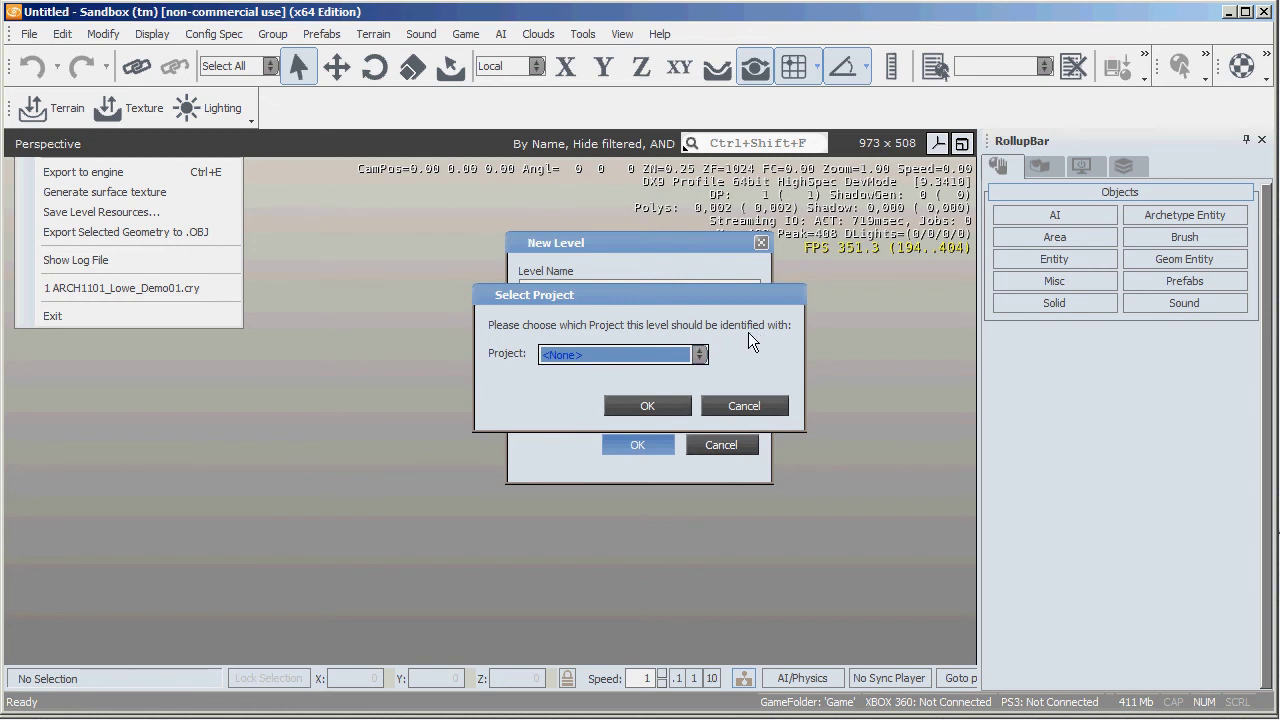
- Assign the level to the Global Share project and tilt the view down onto its terrain
left_click(700, 355)
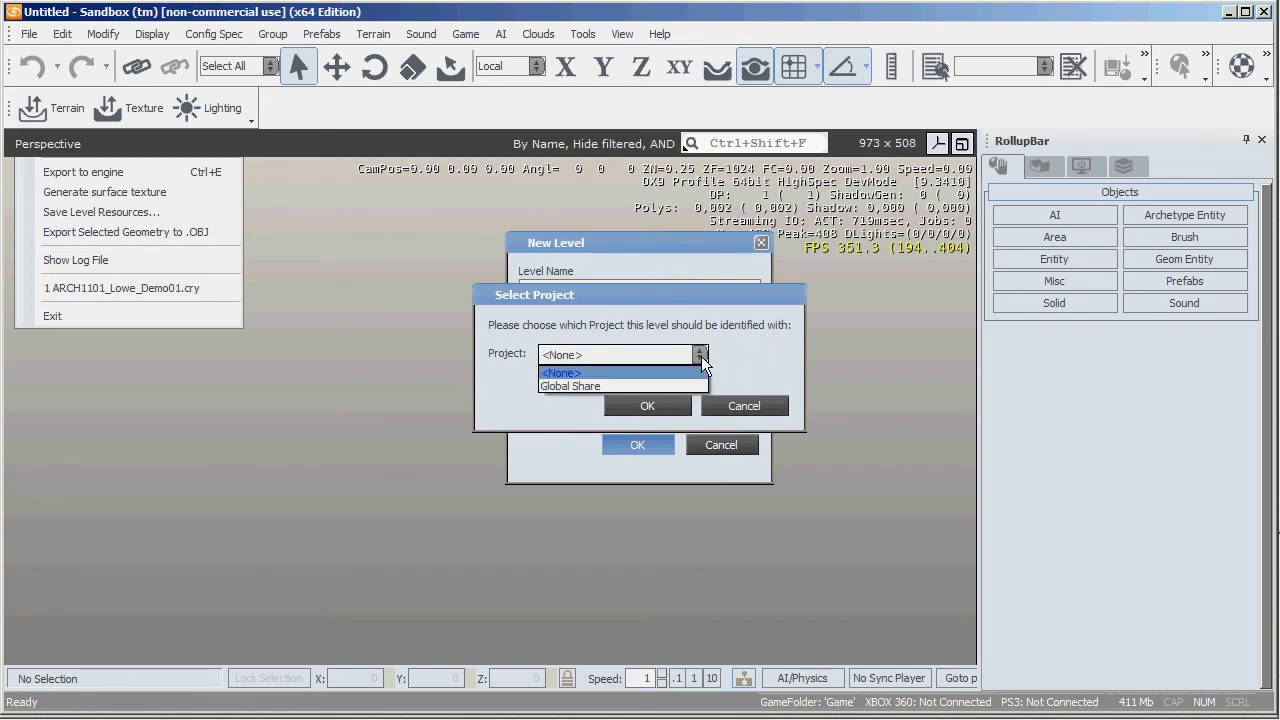
left_click(578, 386)
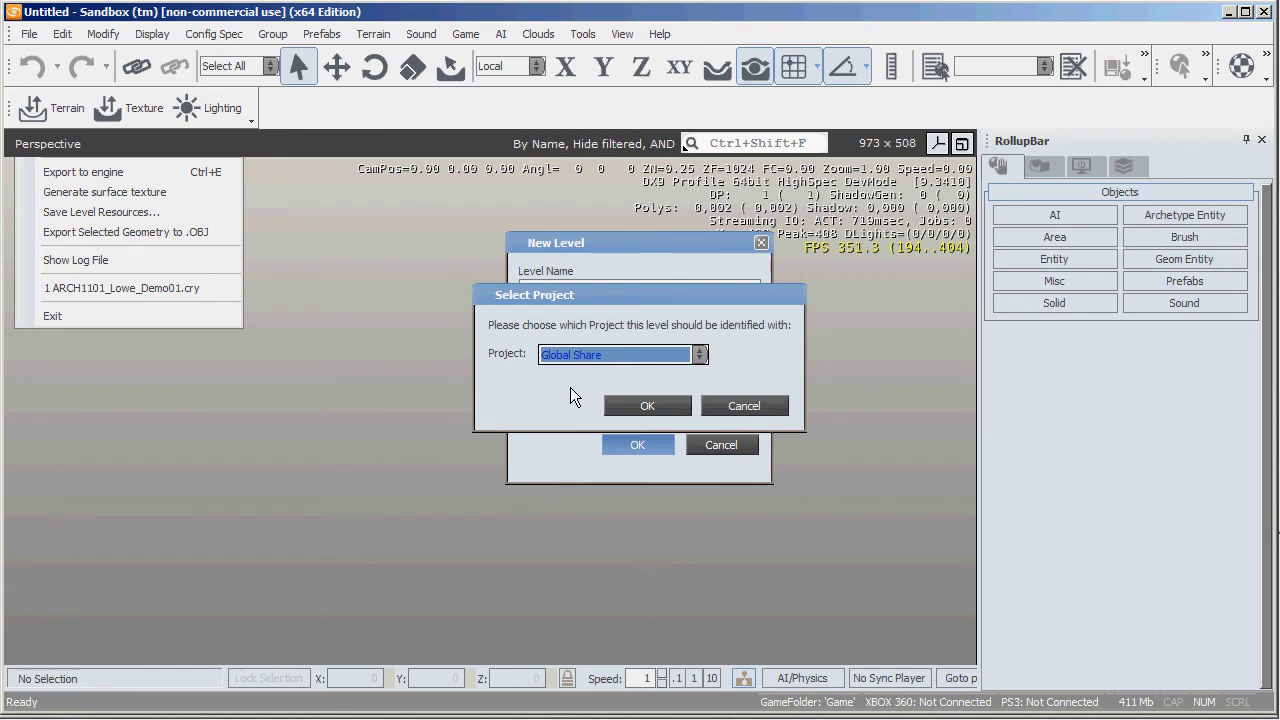
key("Tab")
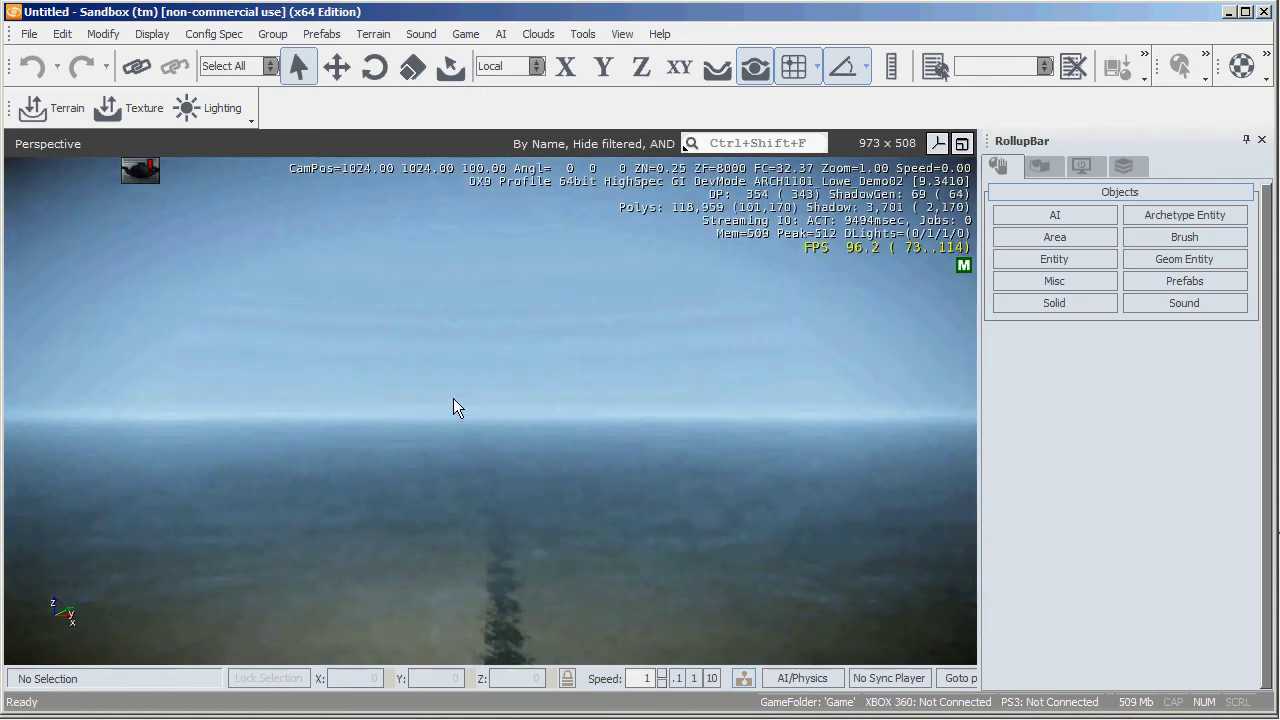
mouse_move(453, 398)
right_mouse_down()
mouse_move(445, 384)
mouse_move(453, 392)
mouse_move(434, 392)
mouse_move(466, 391)
mouse_move(455, 391)
right_mouse_up()
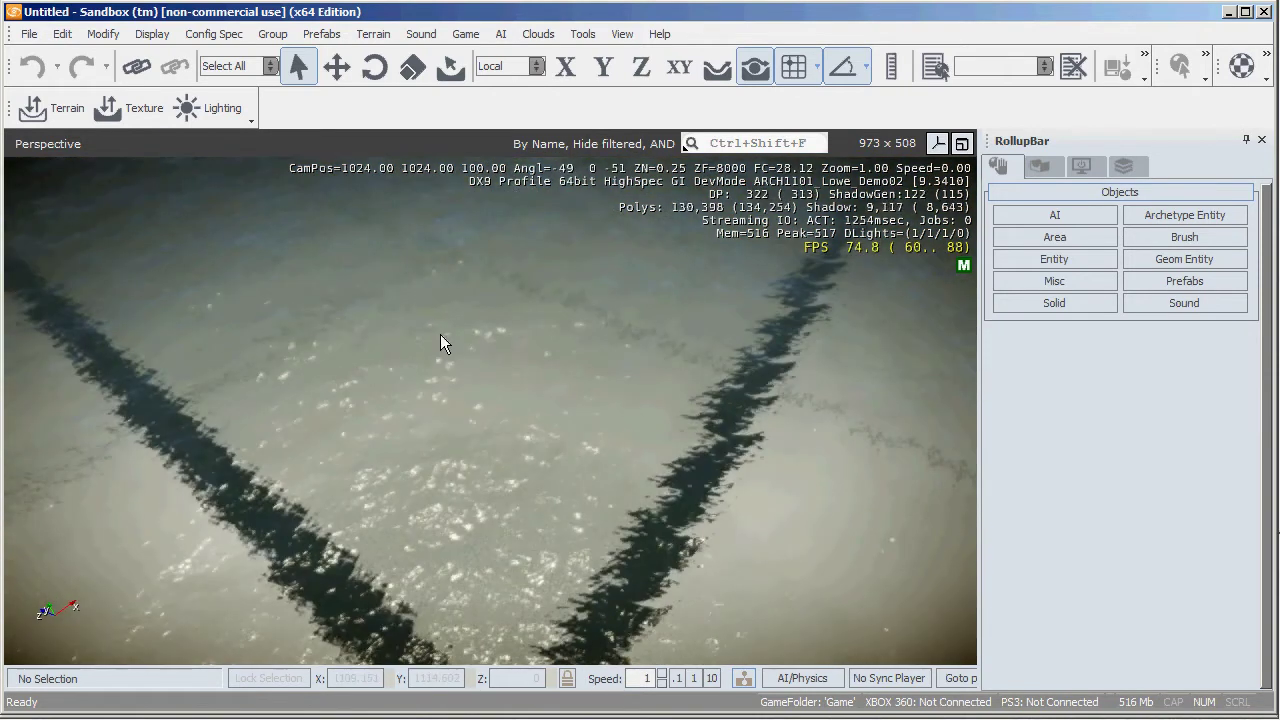
- Open the Terrain Editor through Terrain > Edit Terrain
left_click(103, 34)
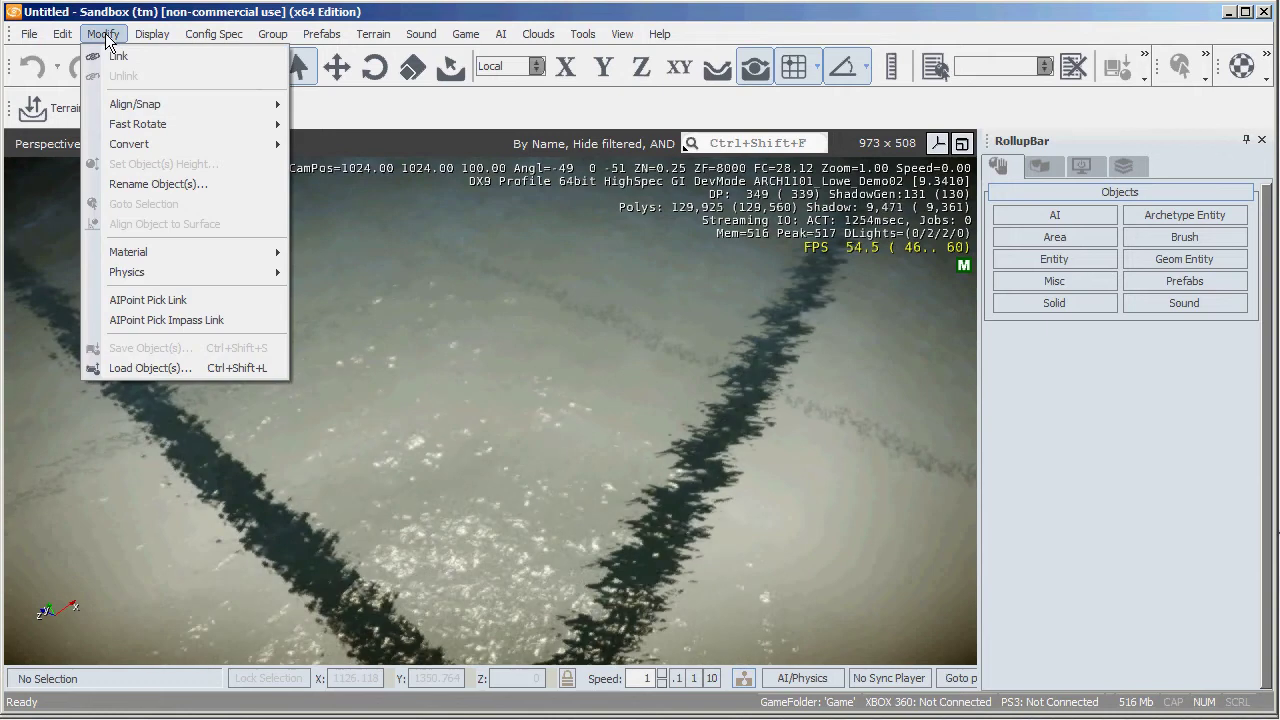
left_click(104, 34)
left_click(373, 34)
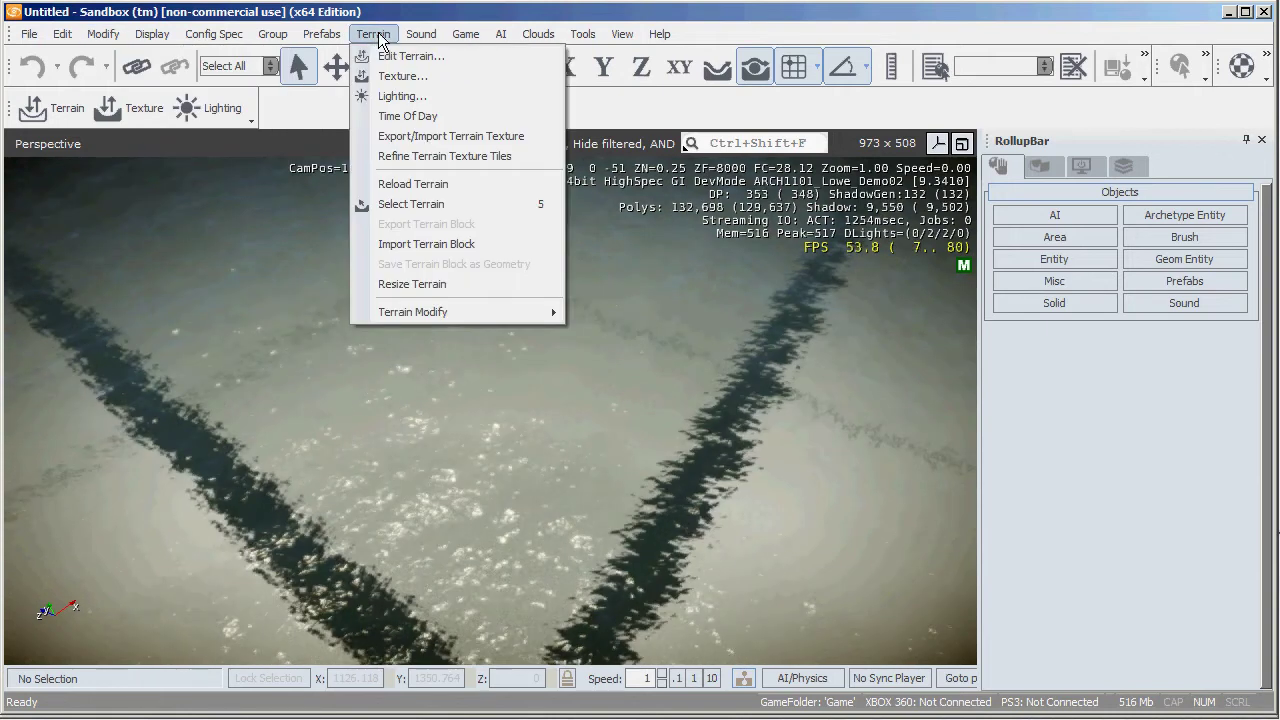
mouse_move(421, 34)
mouse_move(373, 34)
left_click(380, 57)
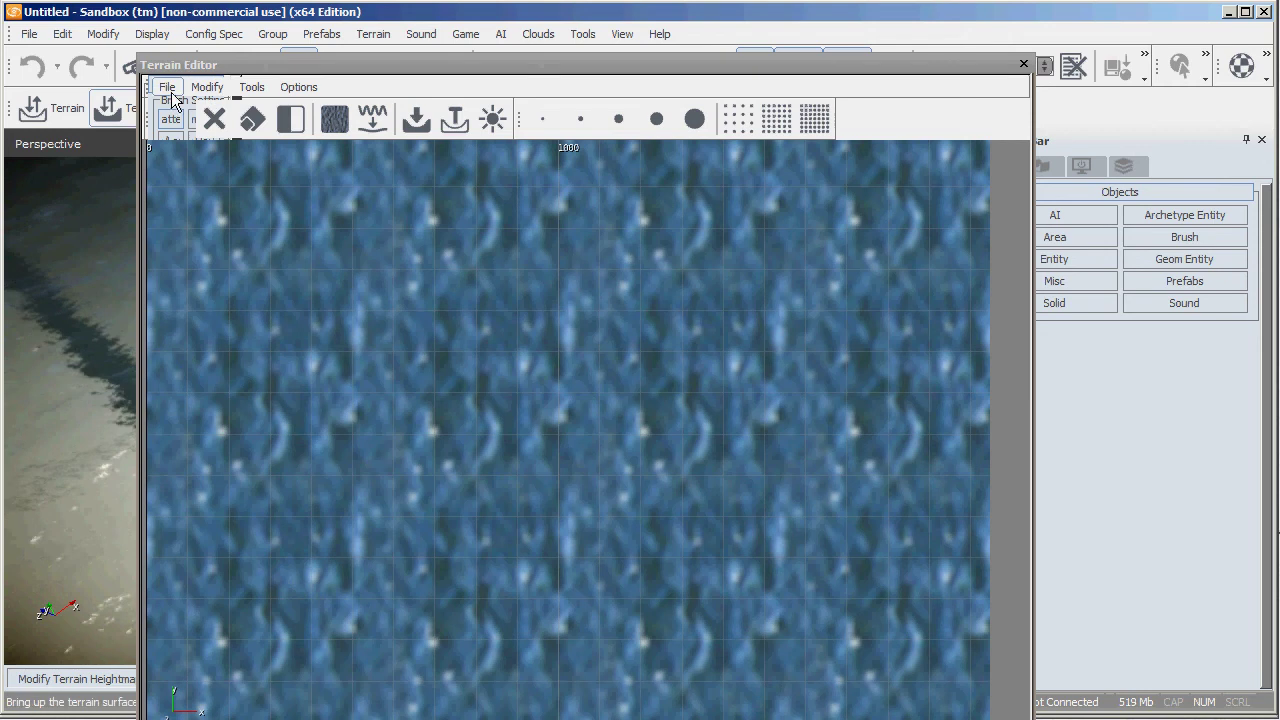
- Set the sea water level to 56 via Modify > Set Water Level
left_click(207, 87)
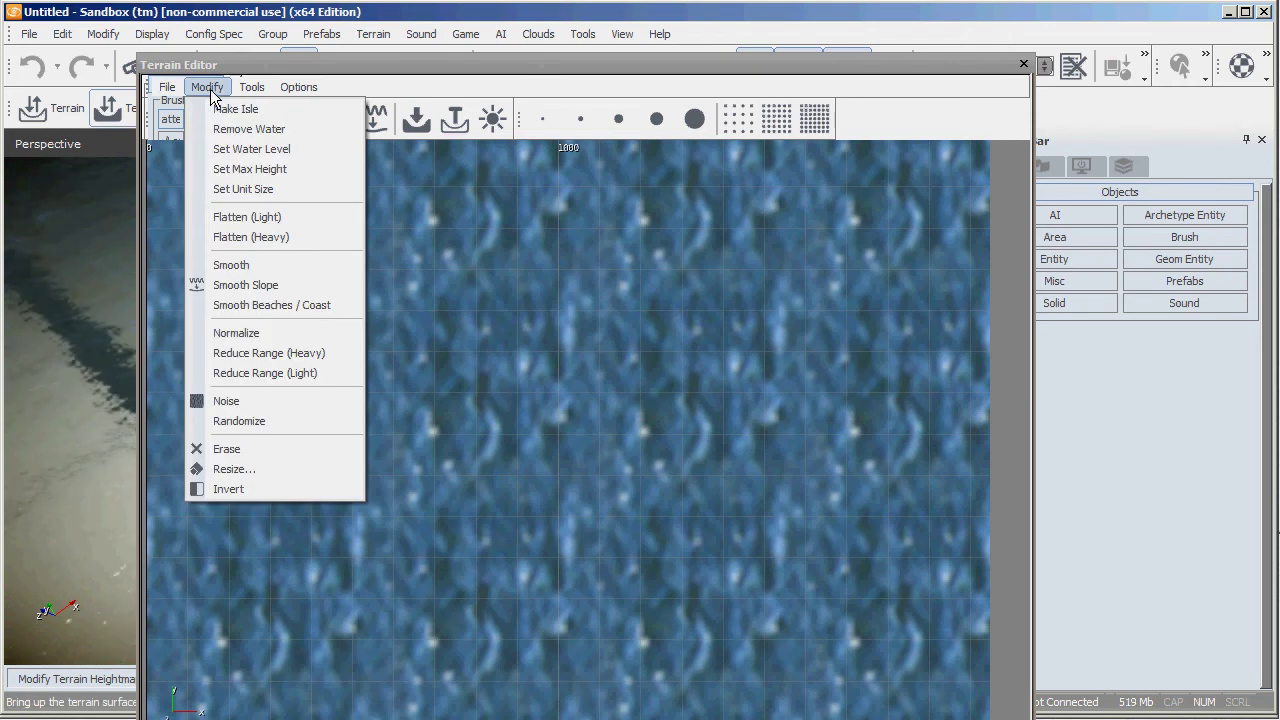
left_click(247, 152)
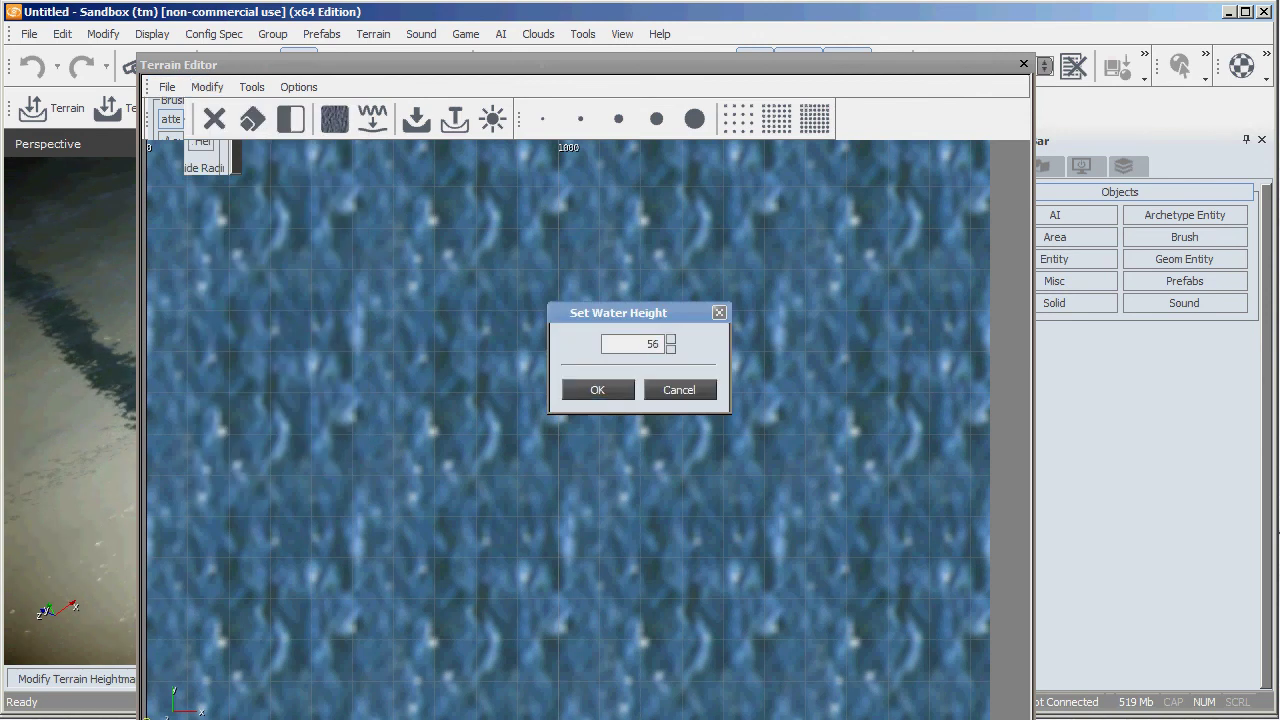
key("Return")
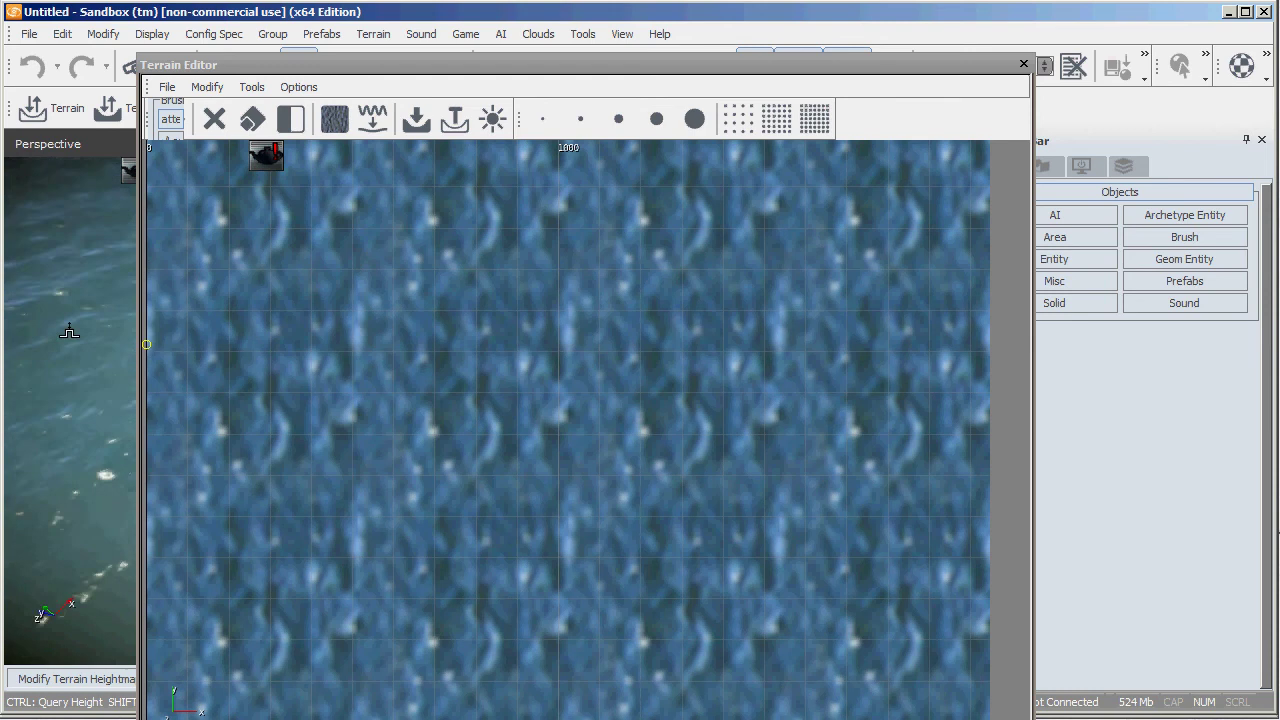
right_click_drag(55, 320, 60, 300)
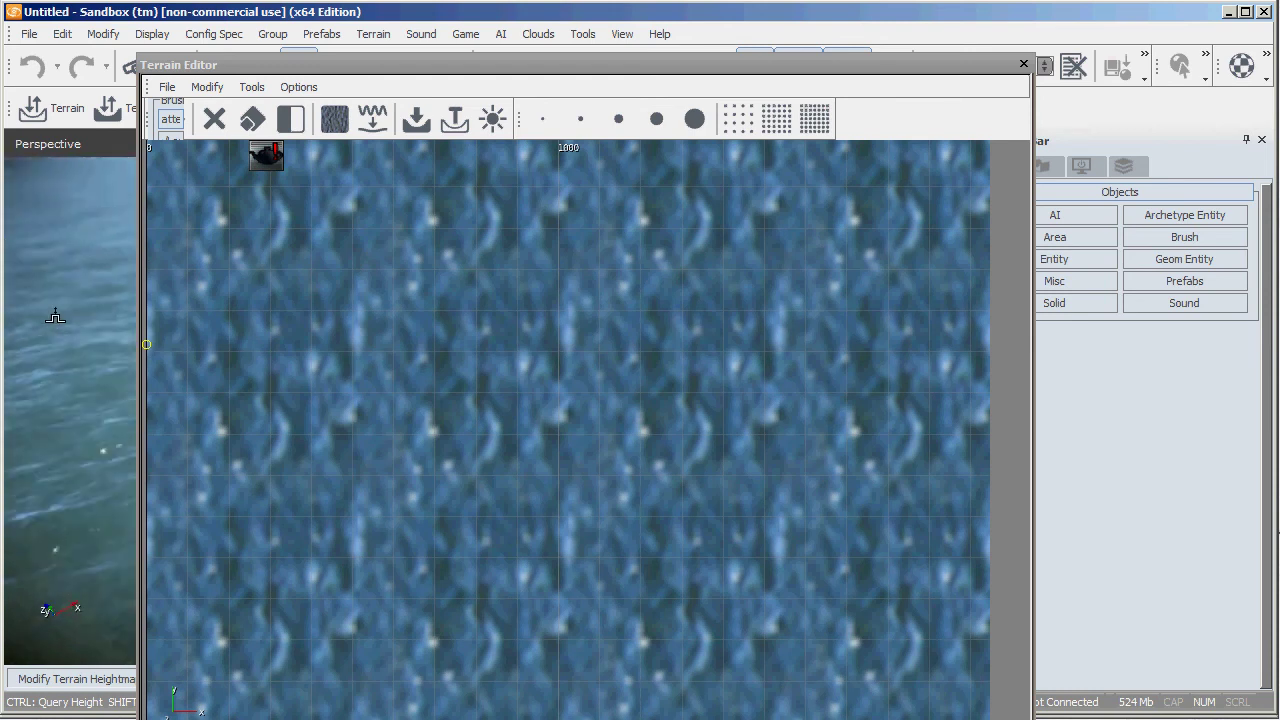
- Set the maximum terrain height to 256 and generate a random island heightmap
left_click(207, 87)
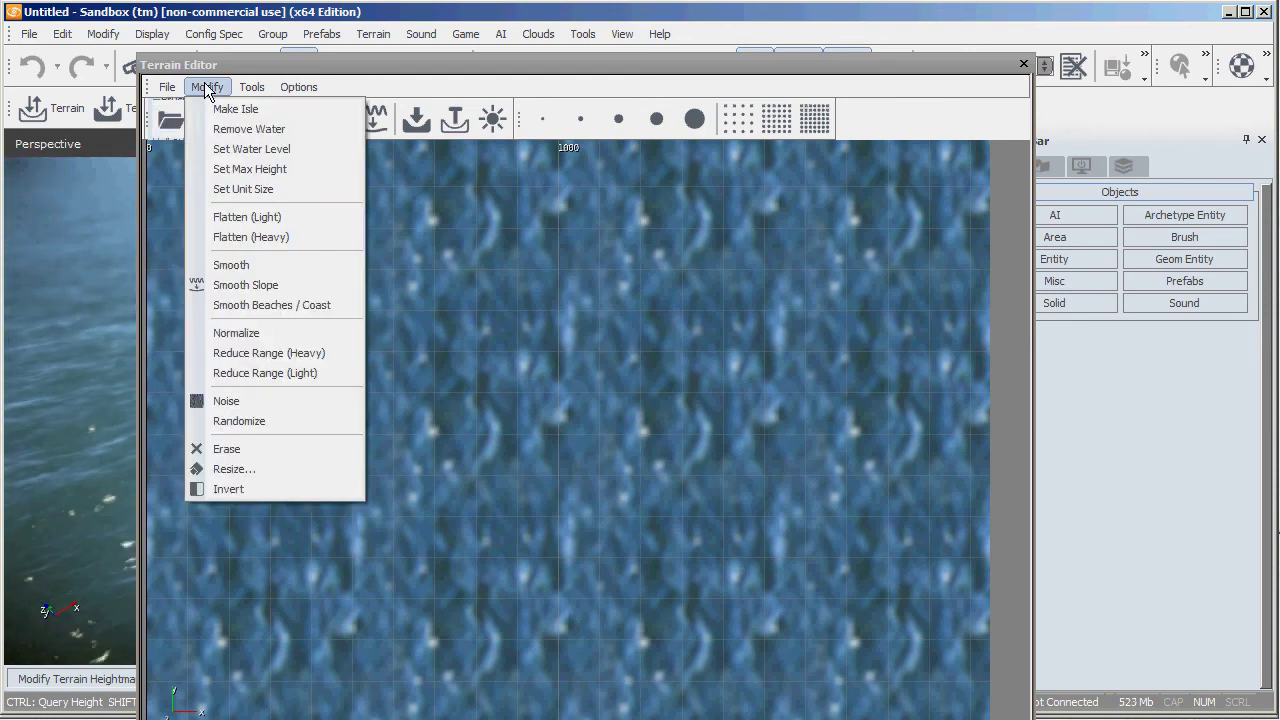
left_click(275, 170)
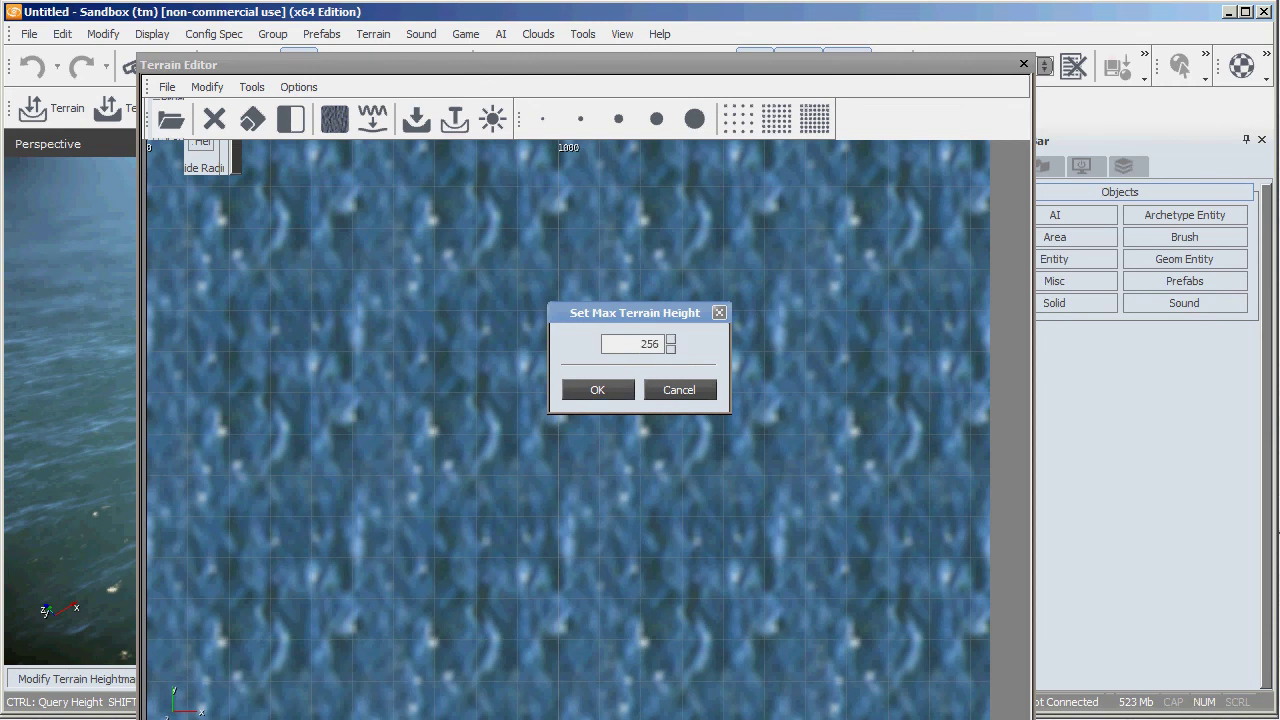
left_click(598, 389)
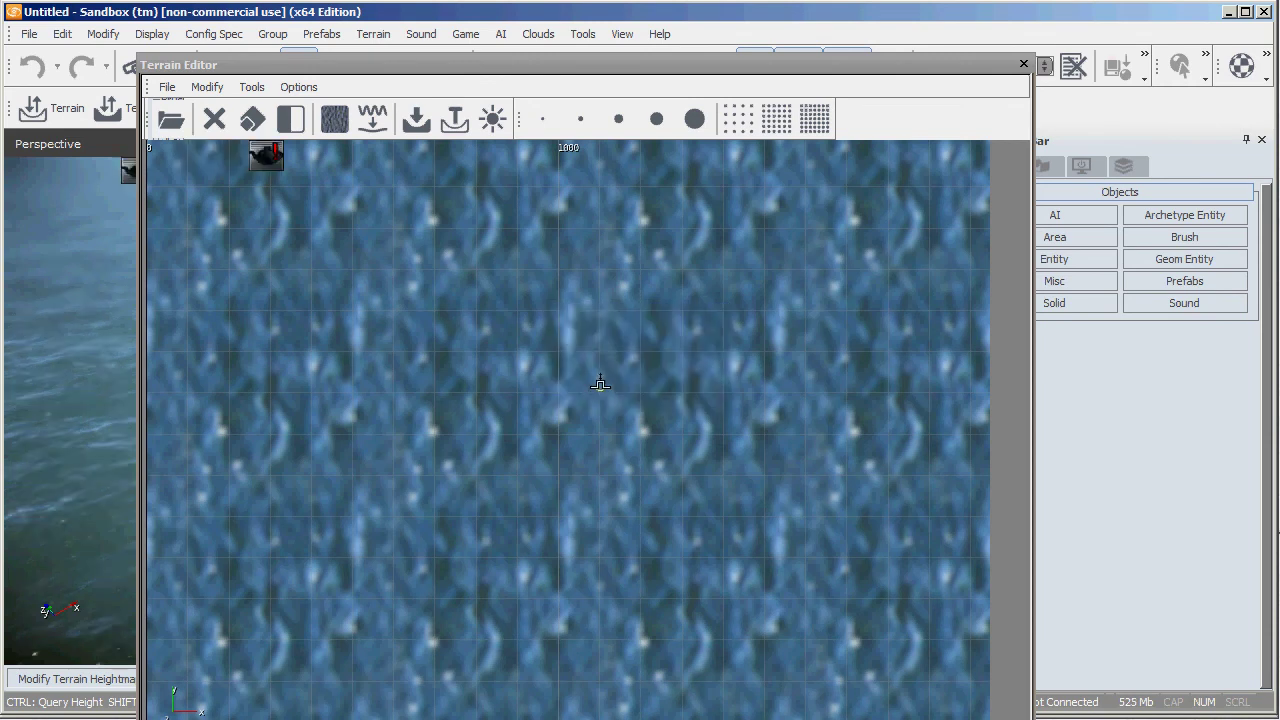
left_click(417, 121)
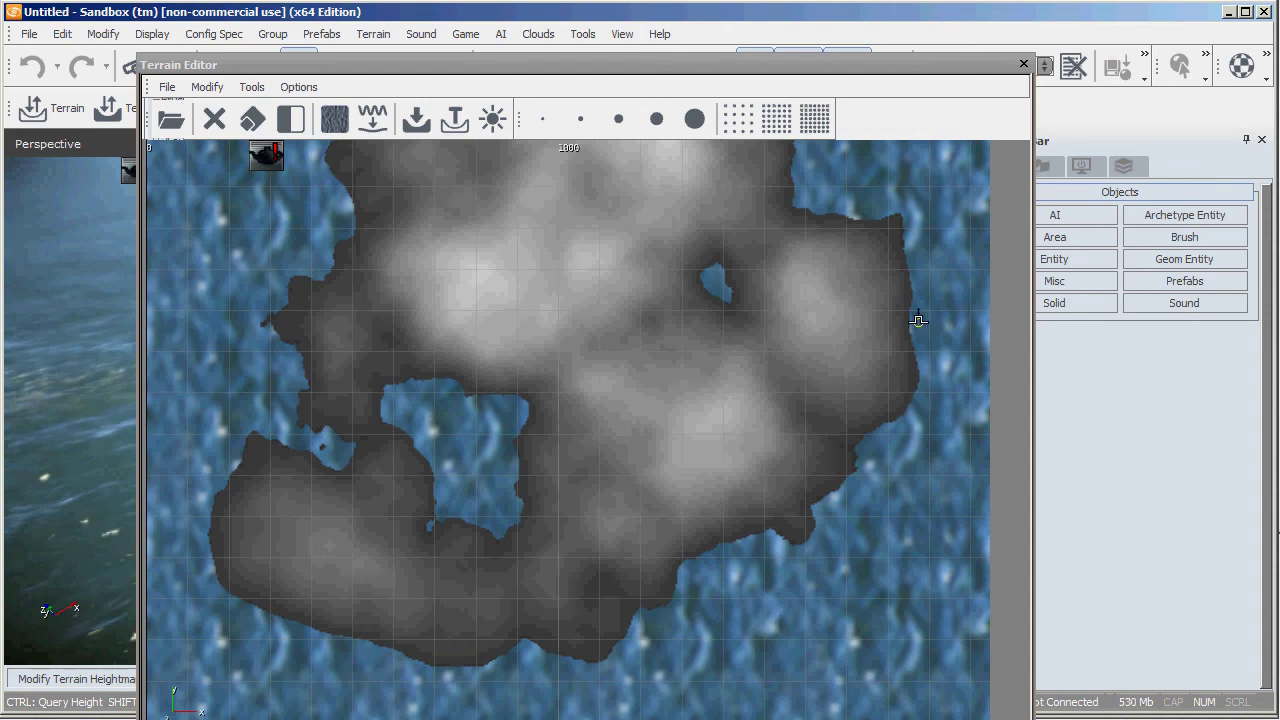
- Close the Terrain Editor and fly the camera down onto the checkered hills
left_click(1025, 65)
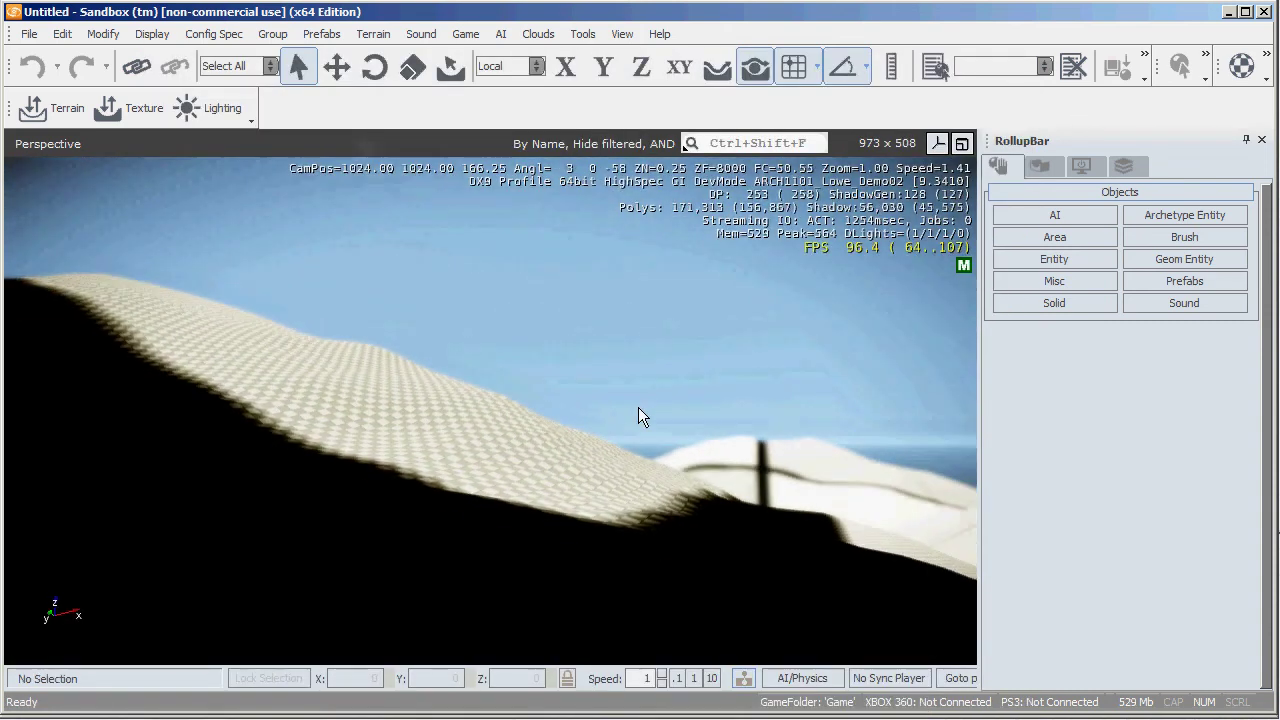
right_click_drag(638, 407, 584, 432)
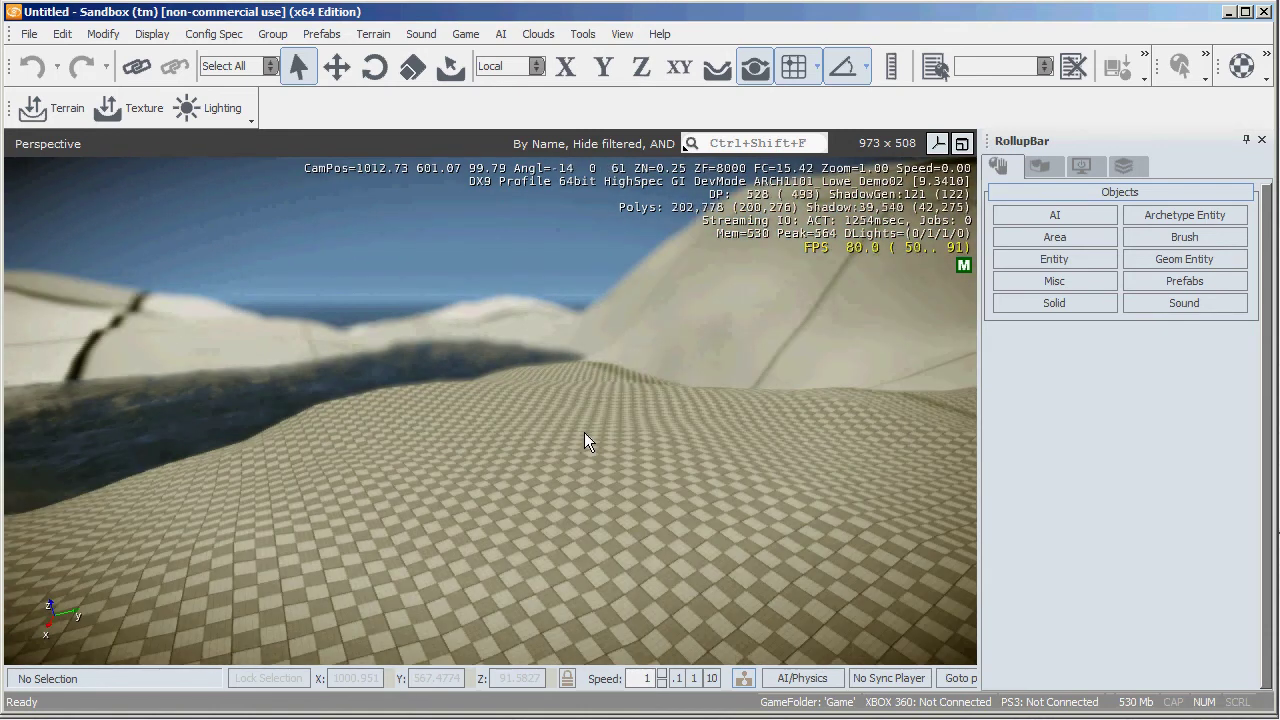
- Walk the character over the hills in game mode, first person then third person, then exit to editing
key("ctrl+g")
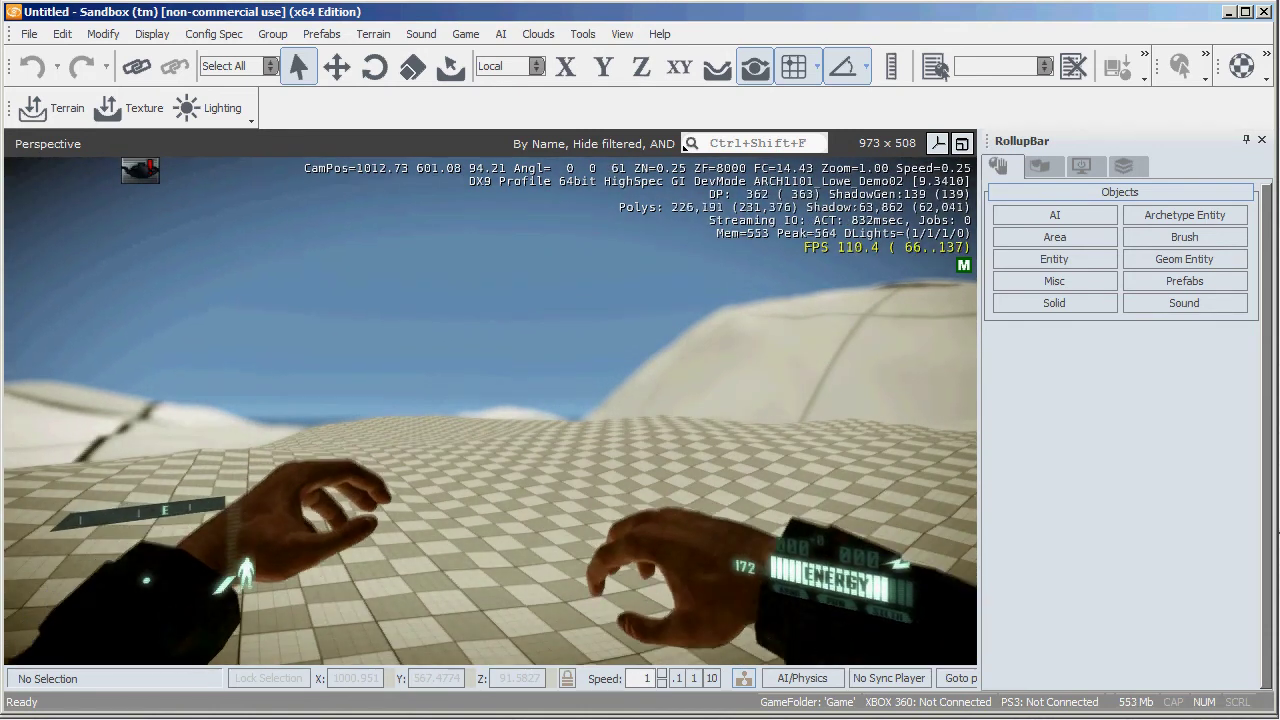
key("w")
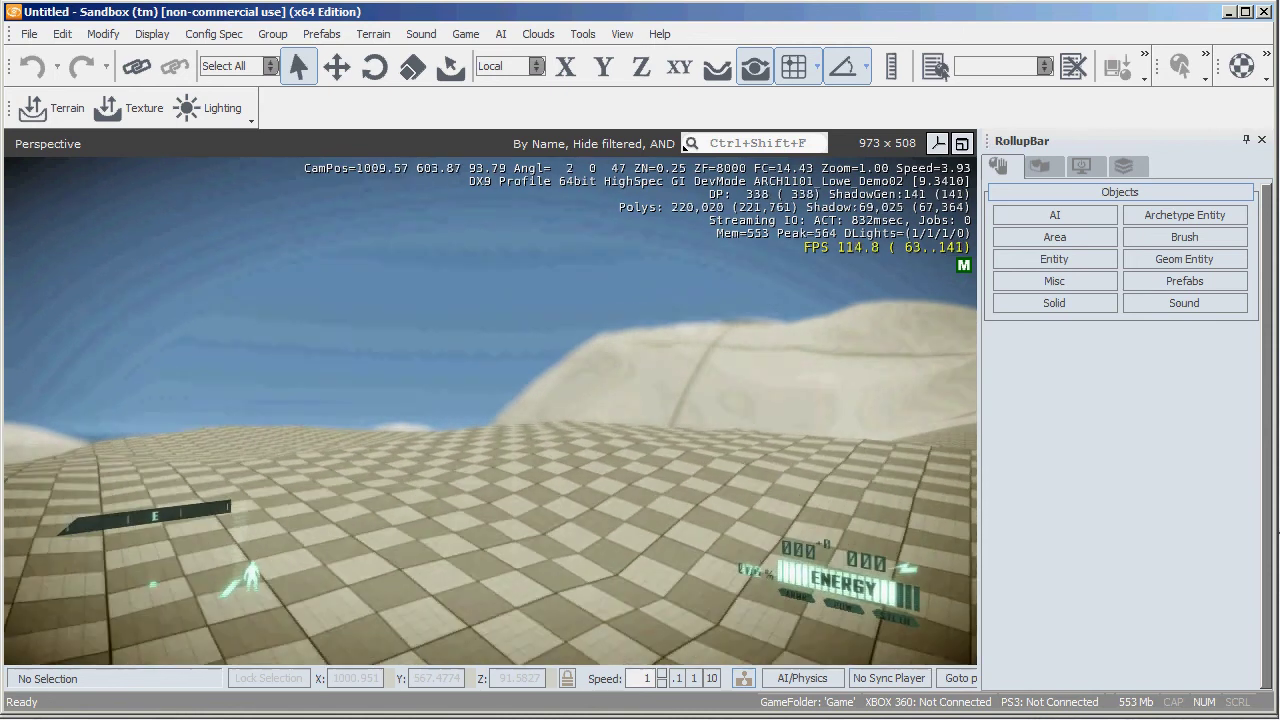
key("F1")
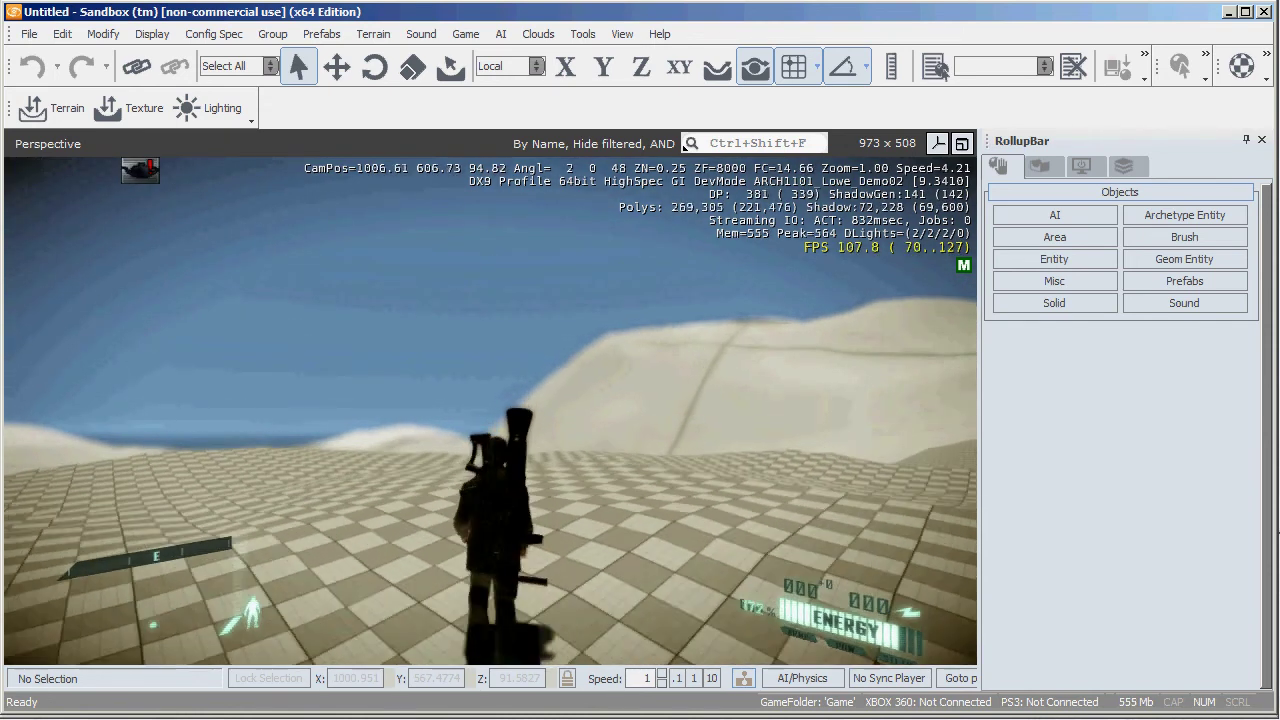
key("shift+w")
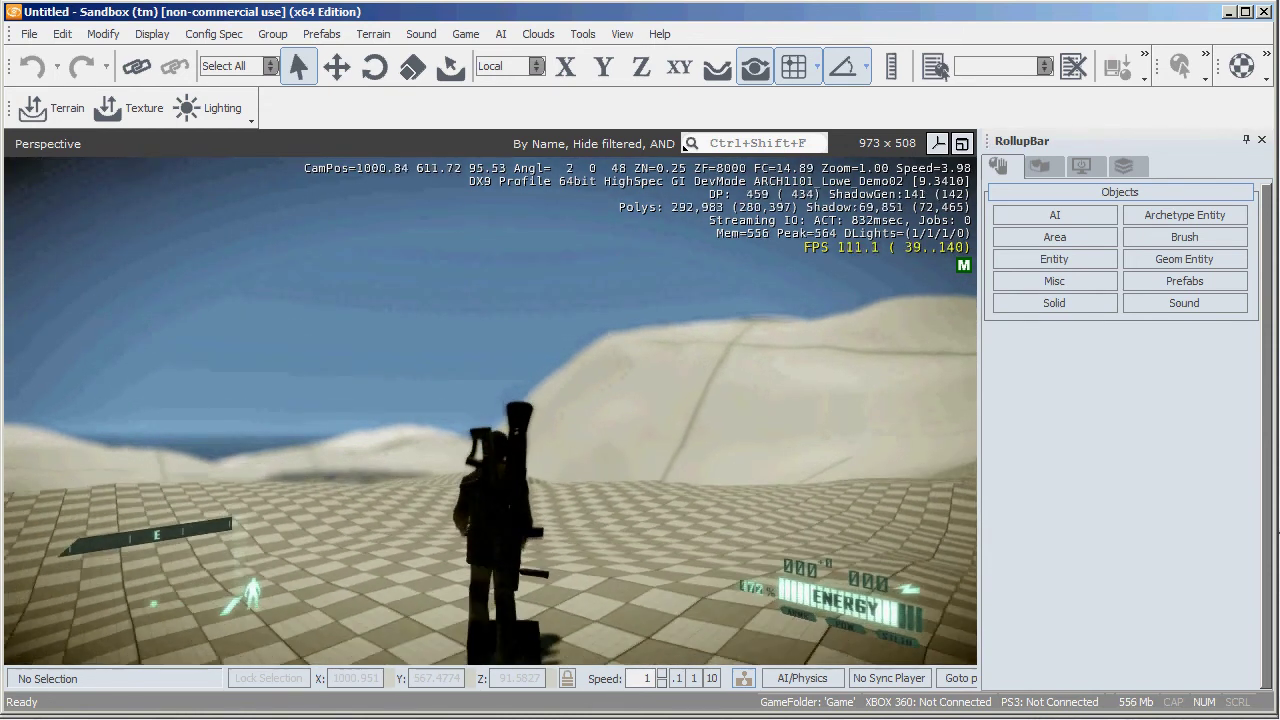
key("w")
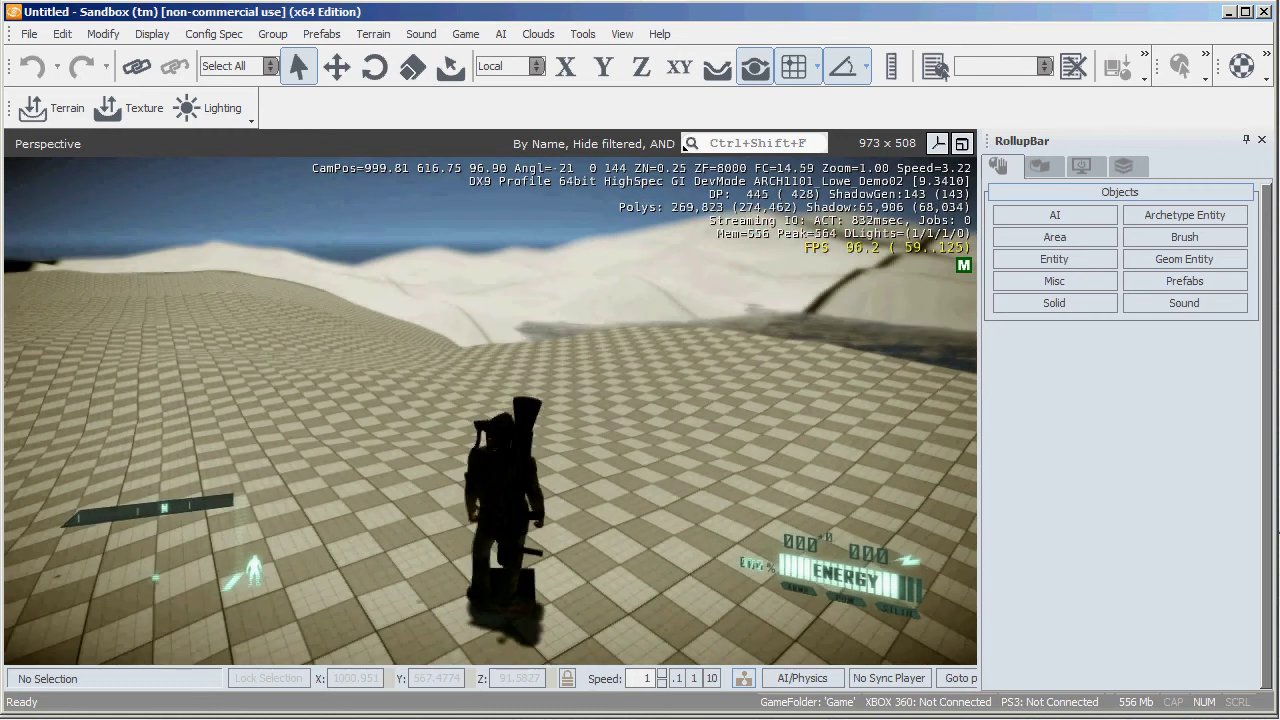
key("w")
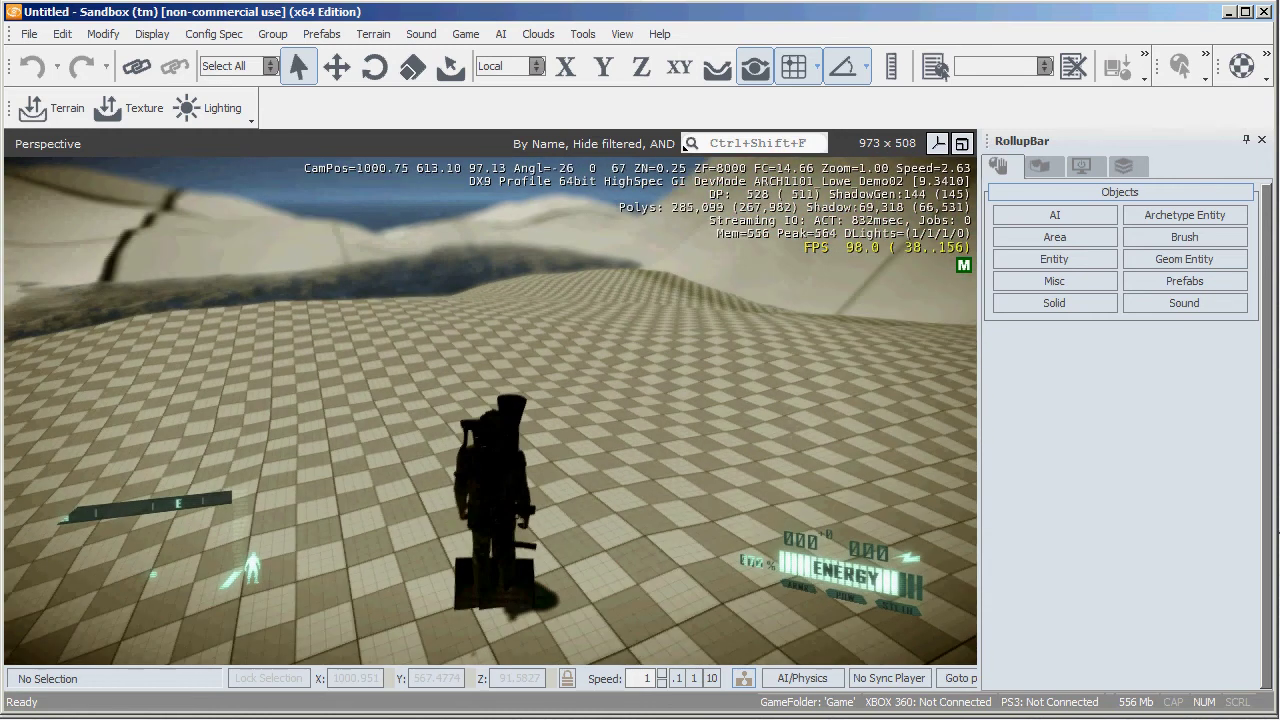
key("w")
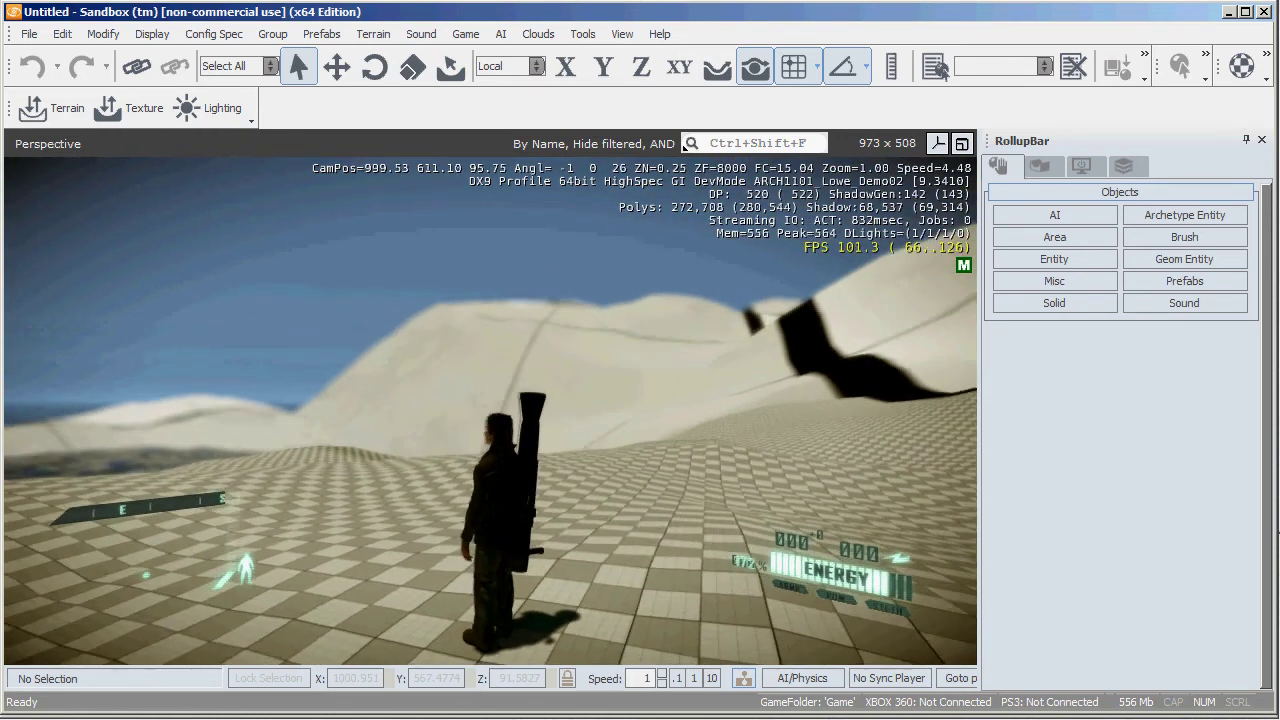
key("w")
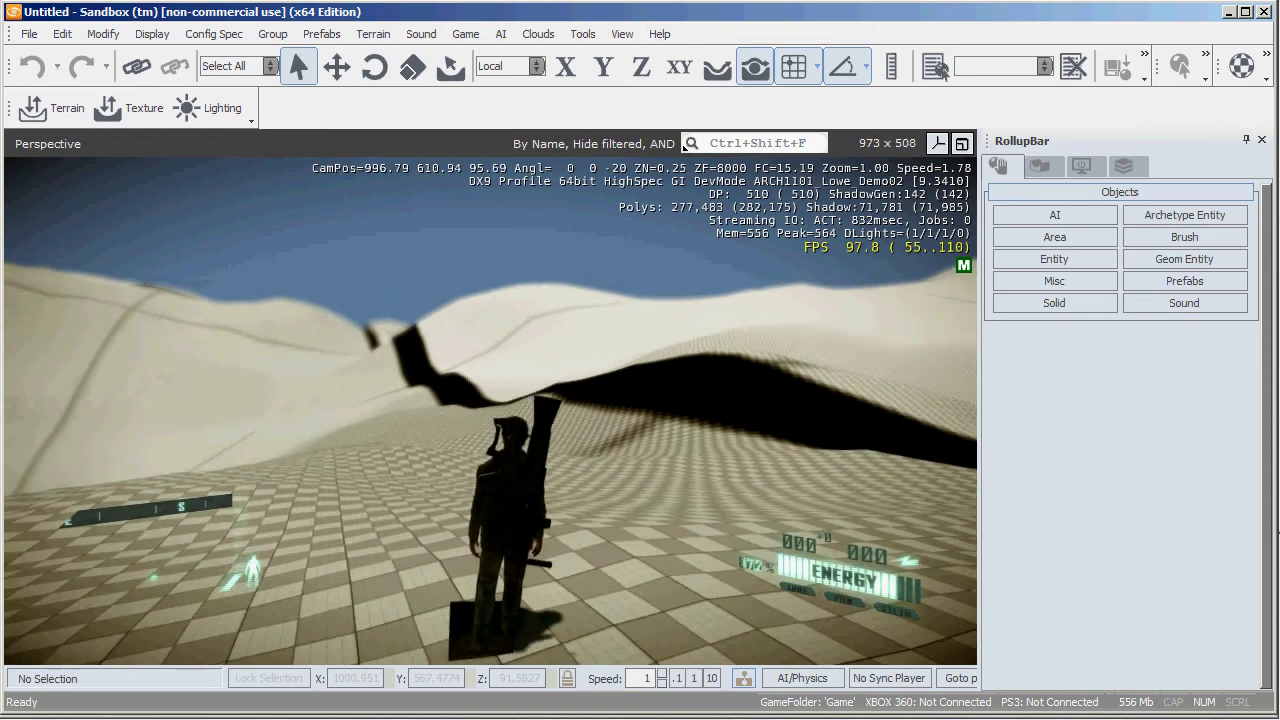
key("w")
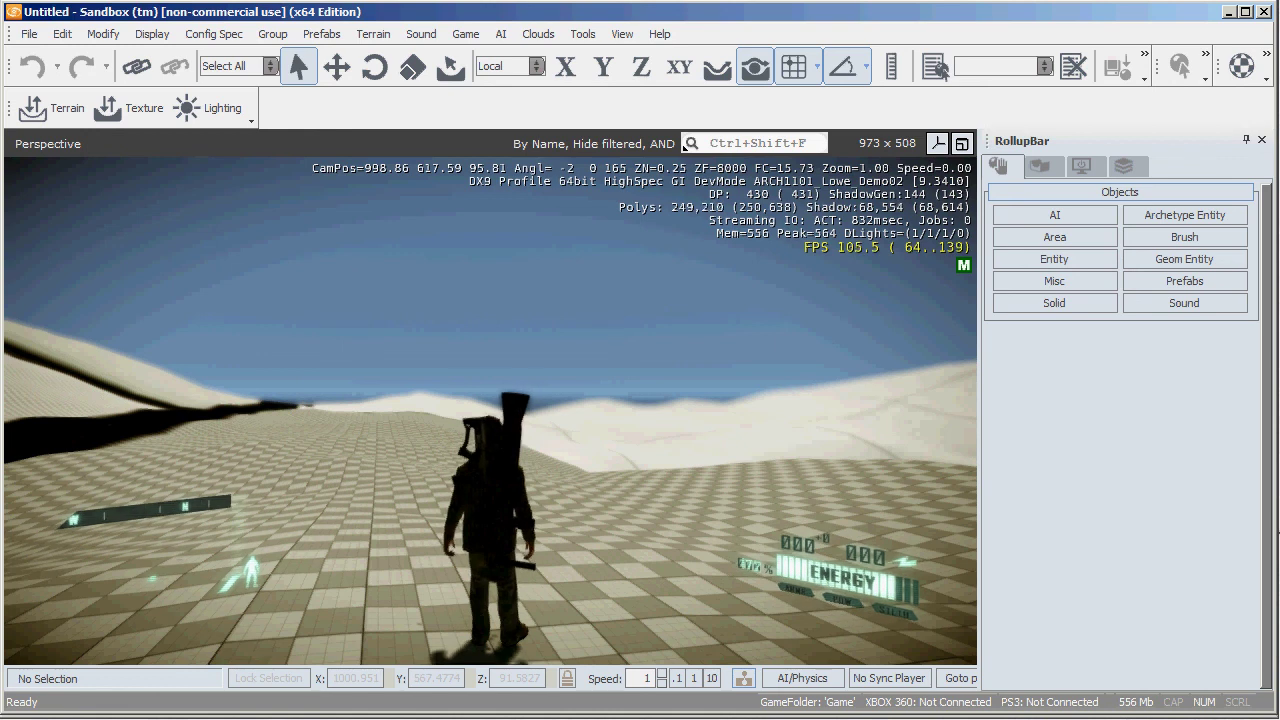
key("Escape")
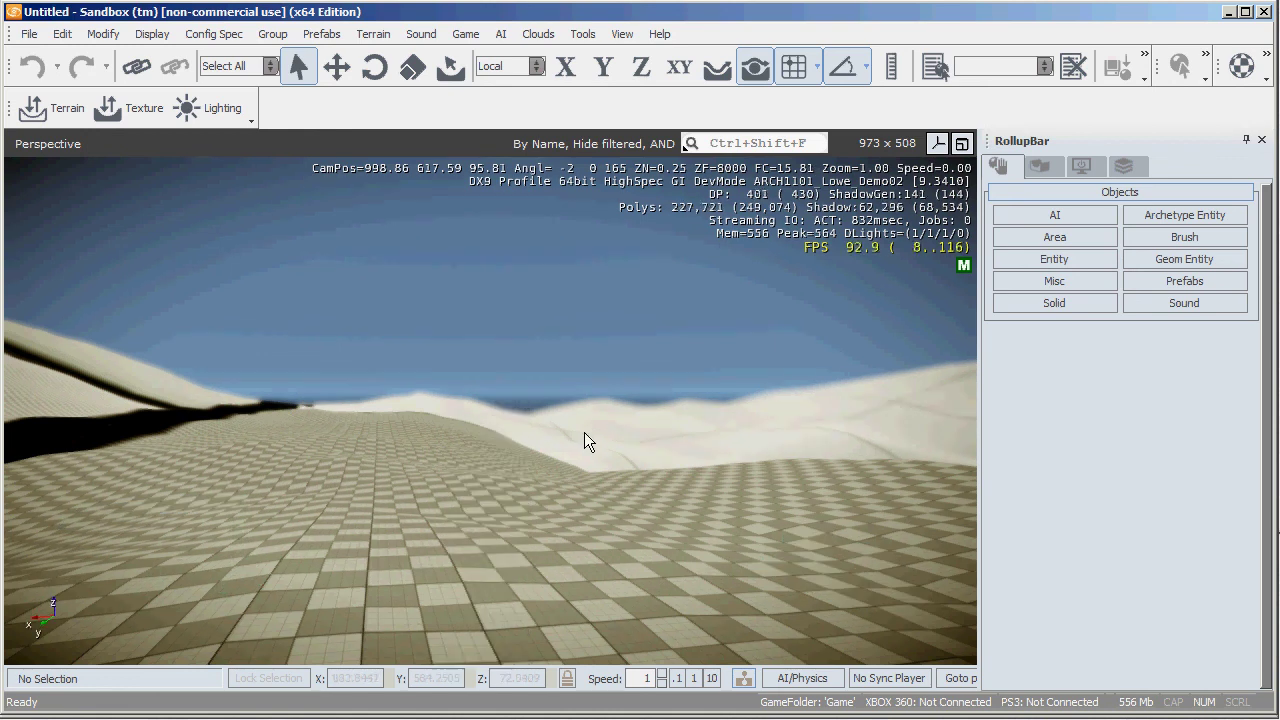
- Save ARCH1101_Lowe_Demo02 from the File menu, confirming Global Share as the project
left_click(29, 37)
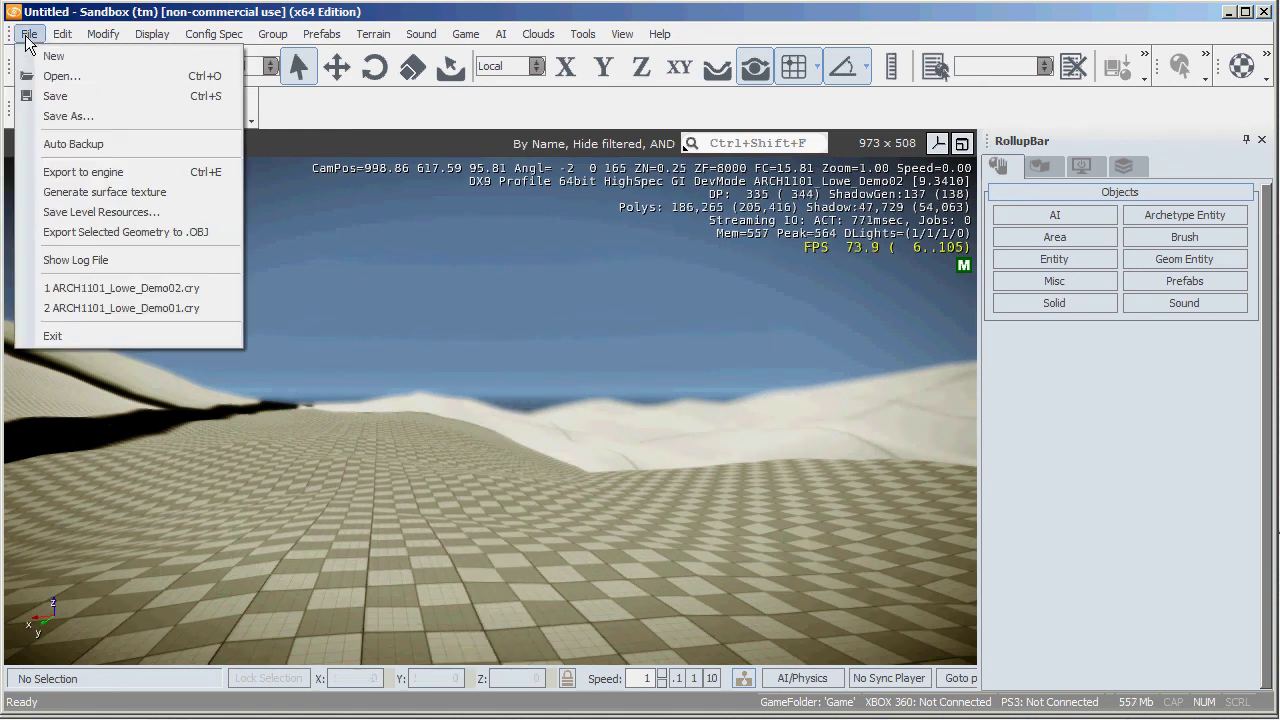
left_click(81, 100)
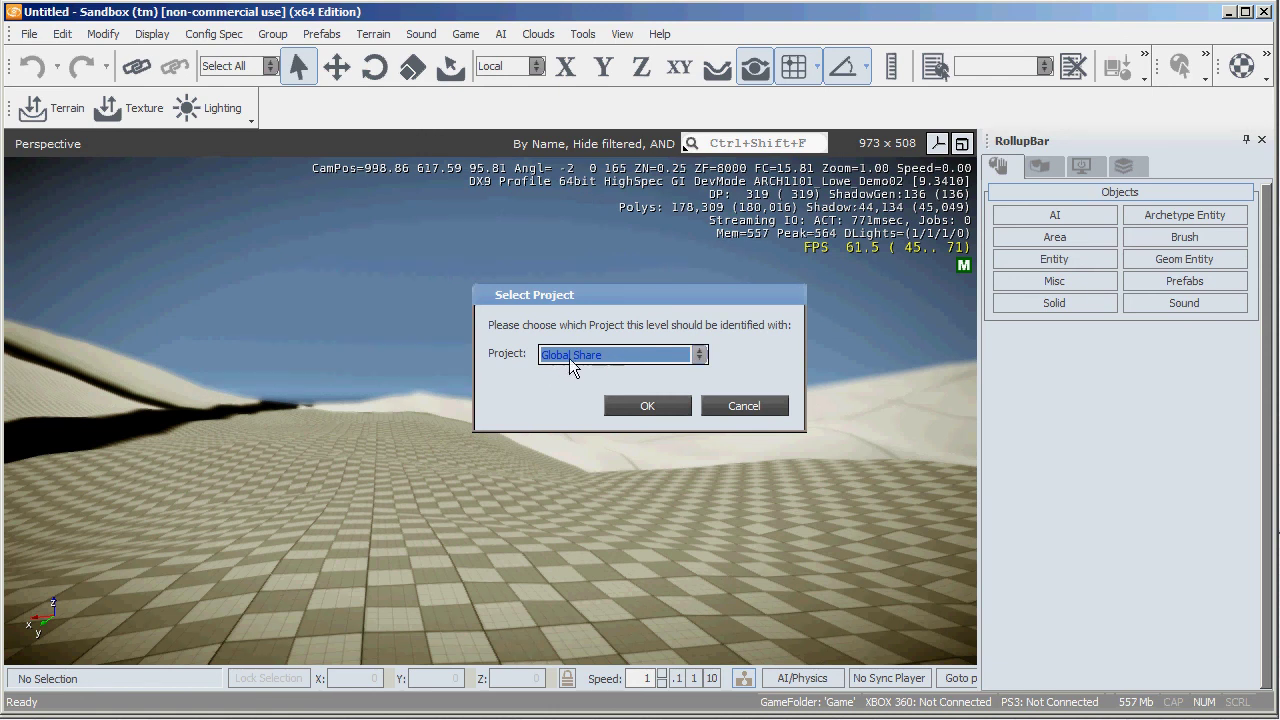
left_click(653, 407)
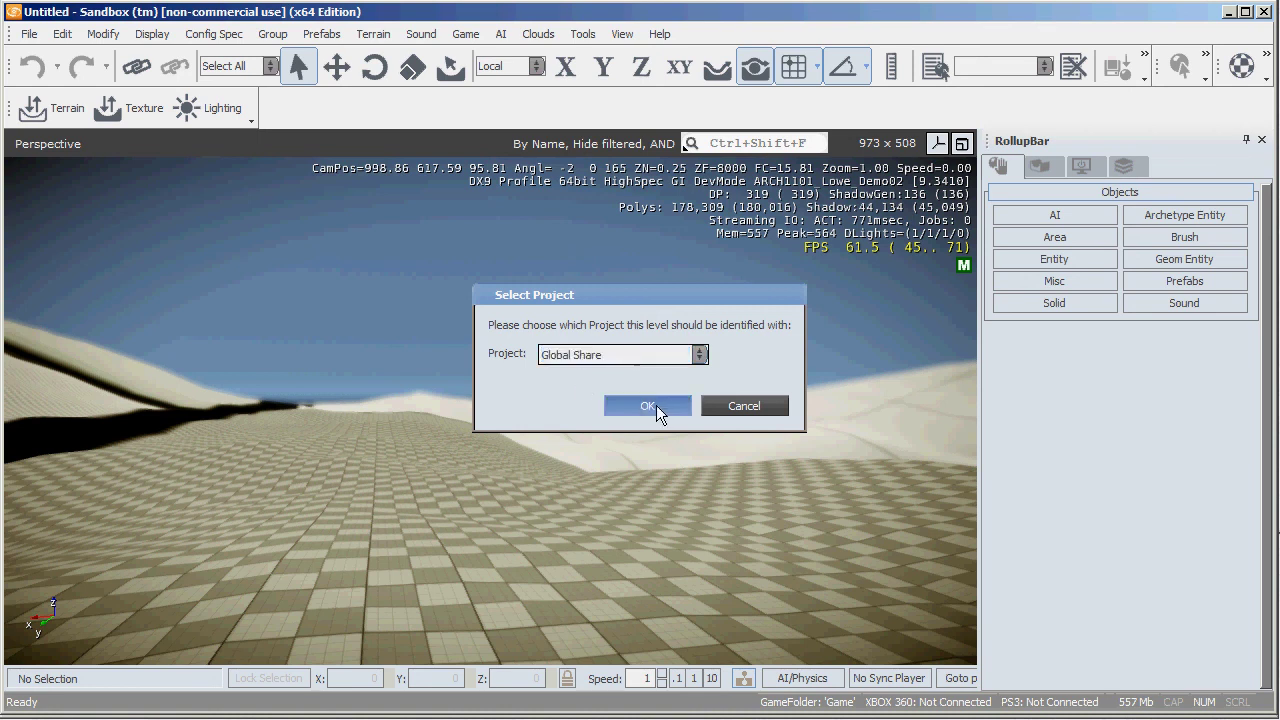